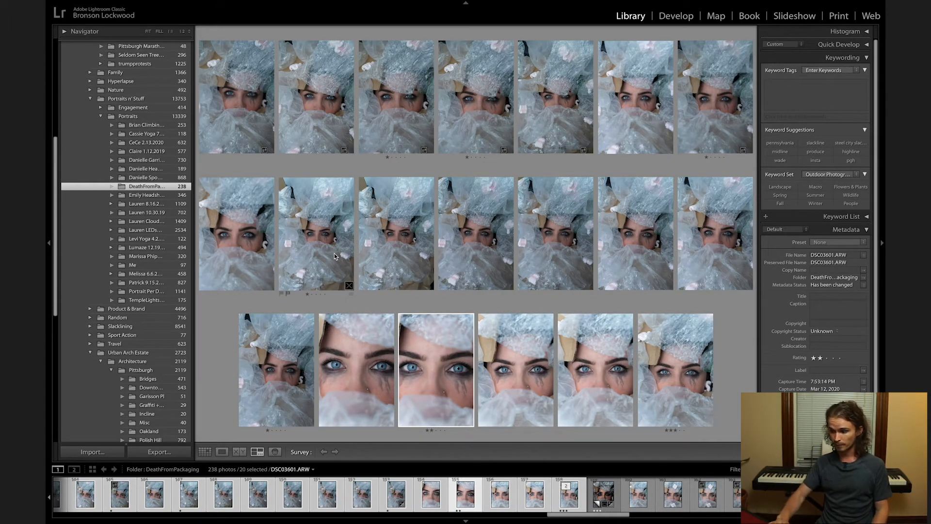
Open the packaging portrait DSC03592.ARW at full size from the survey comparison and rate it two stars.
double_click(334, 256)
key("Left")
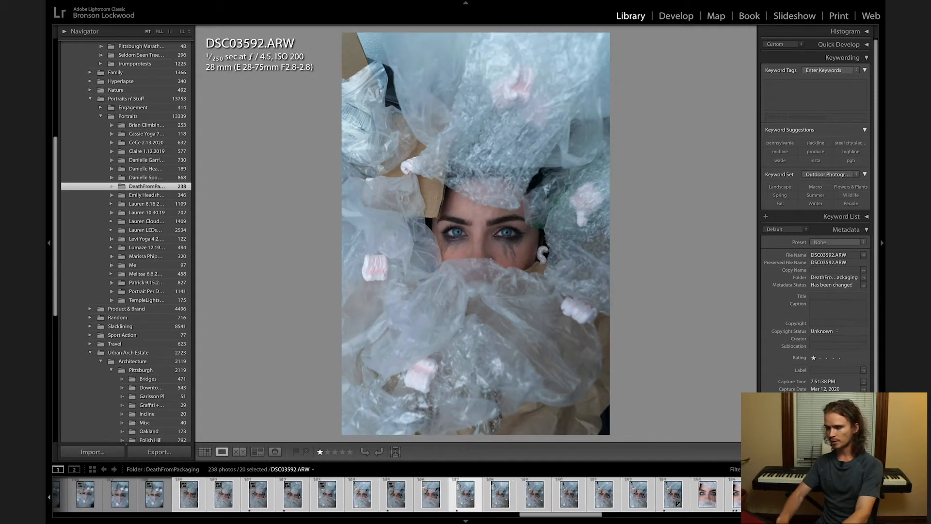
key("2")
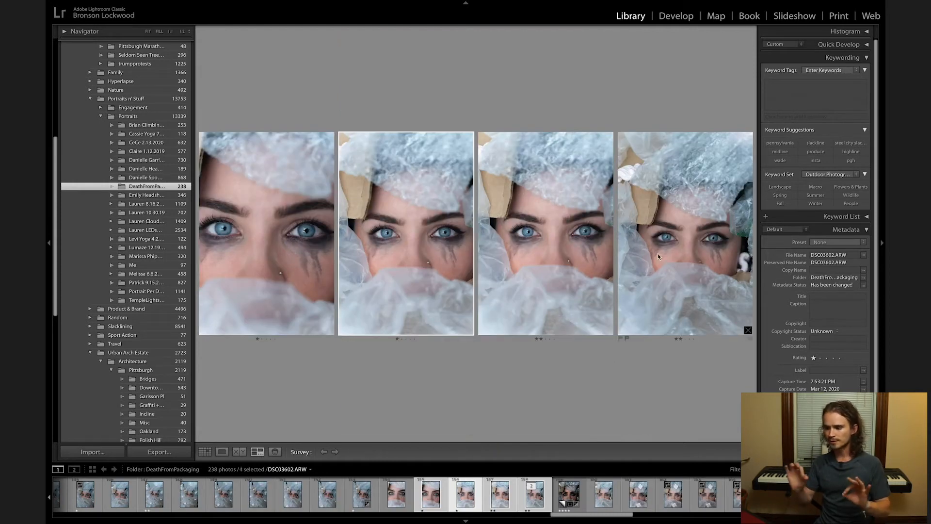
Rate DSC03604.ARW three stars and its darker, edited virtual copy four stars, viewing each at full size.
left_click(668, 246)
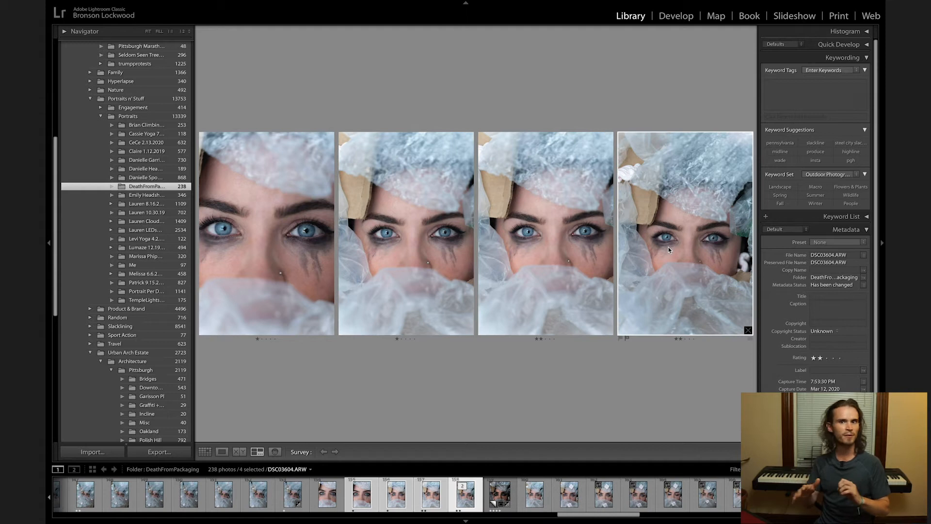
key("e")
key("3")
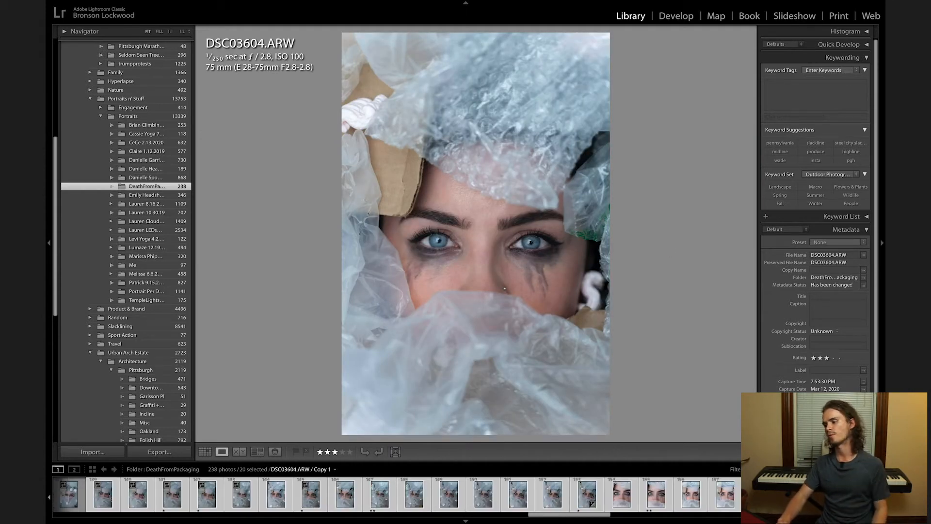
left_click(794, 495)
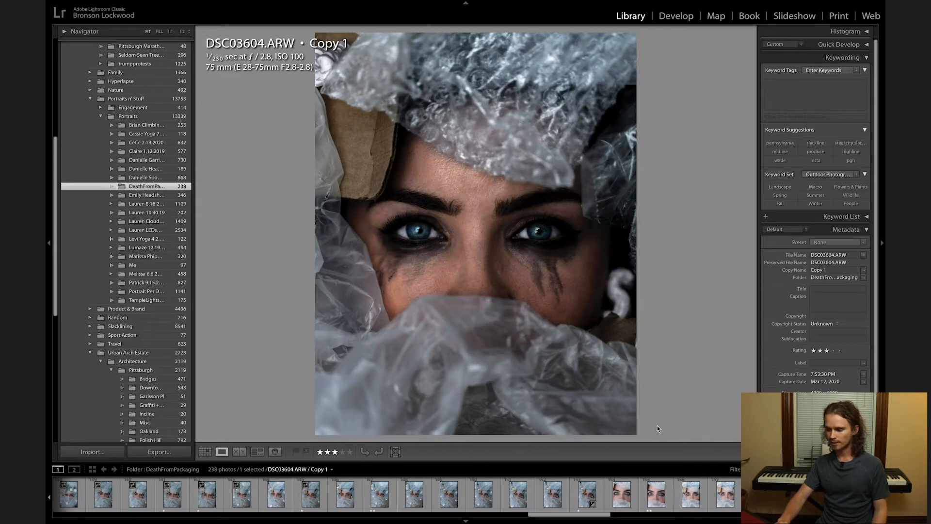
key("4")
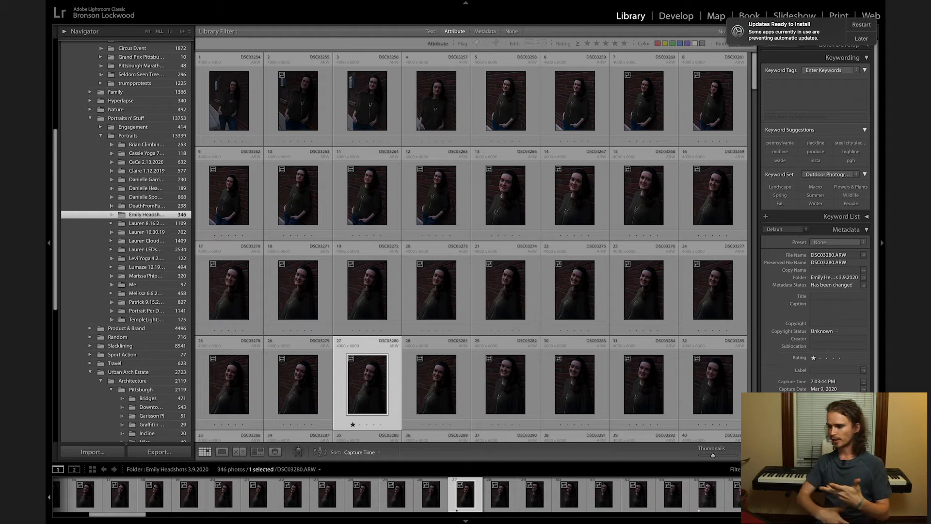
Filter the headshots folder to three stars and up, compare the two brick-wall portraits, and flag the black-and-white one as a pick.
left_click(606, 44)
left_click(304, 109, "shift")
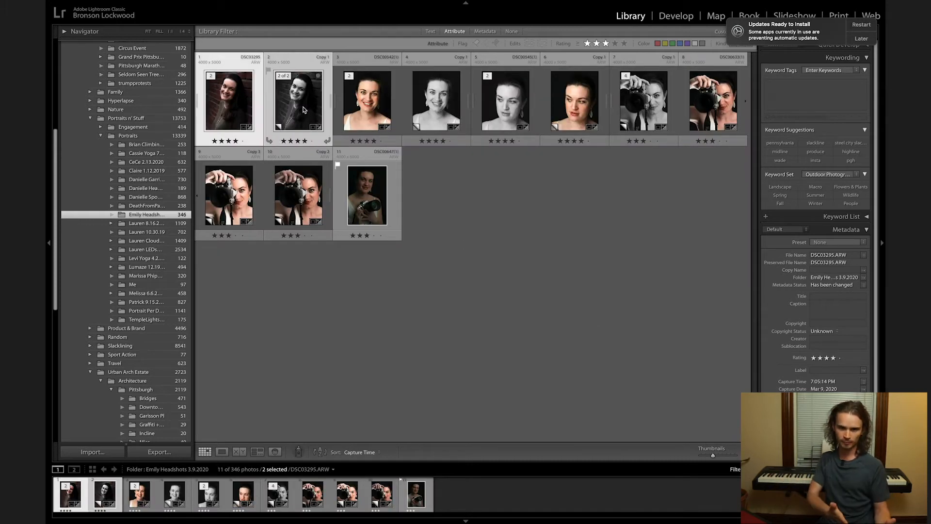
key("n")
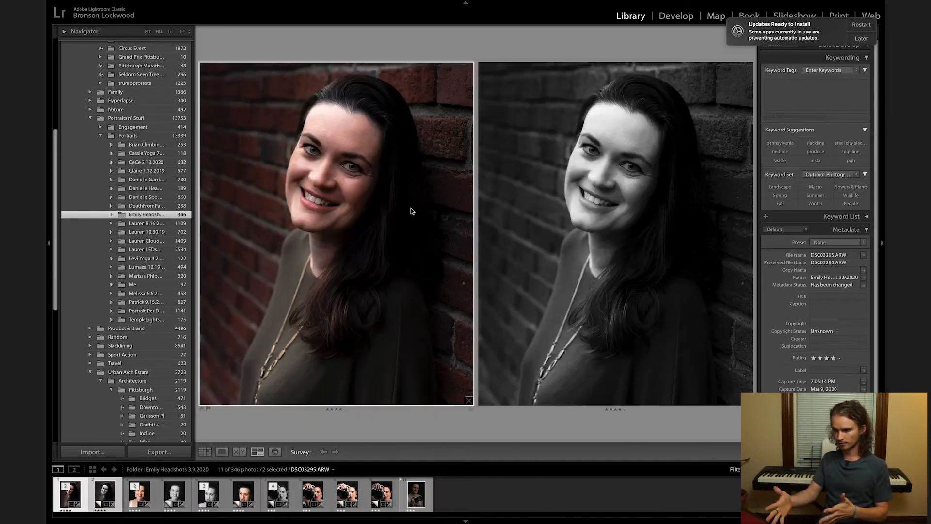
left_click(539, 199)
key("p")
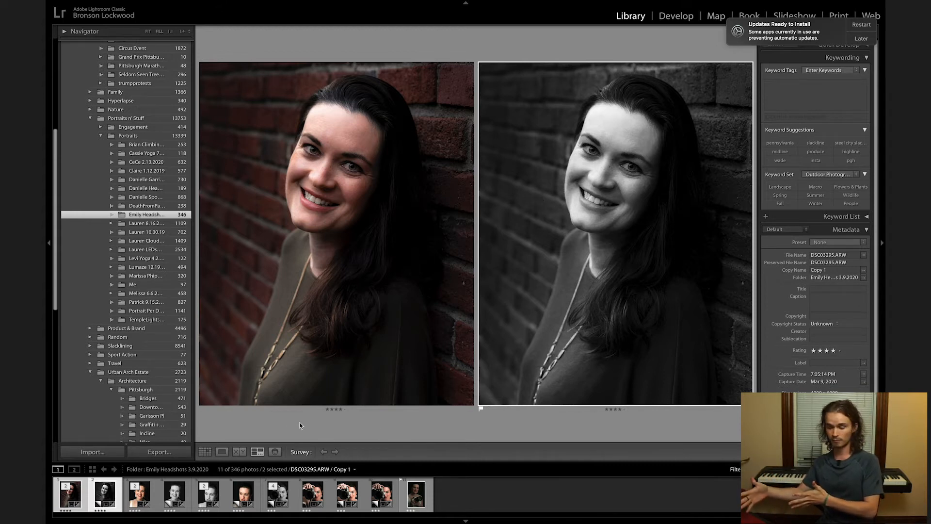
key("g")
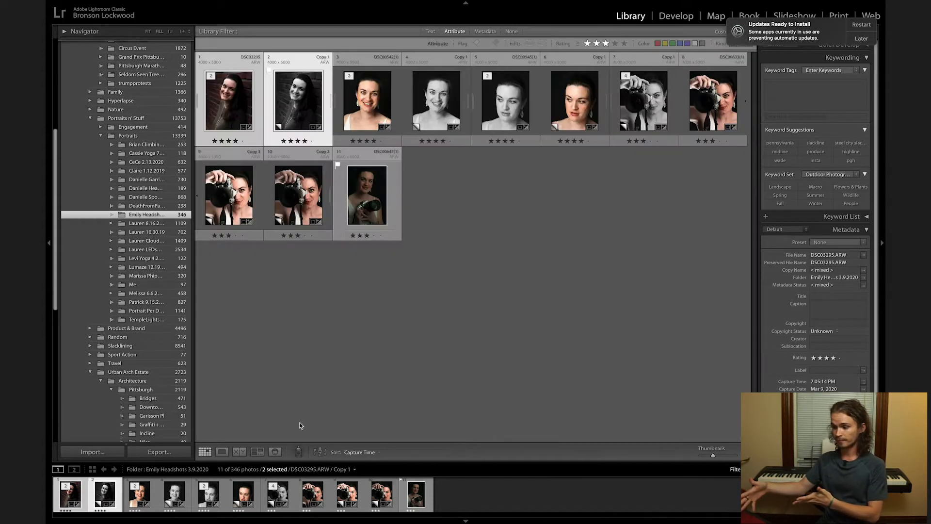
Compare the colour and black-and-white smiling studio portraits side by side and flag the colour version as a pick.
left_click(378, 111)
left_click(444, 104, "super")
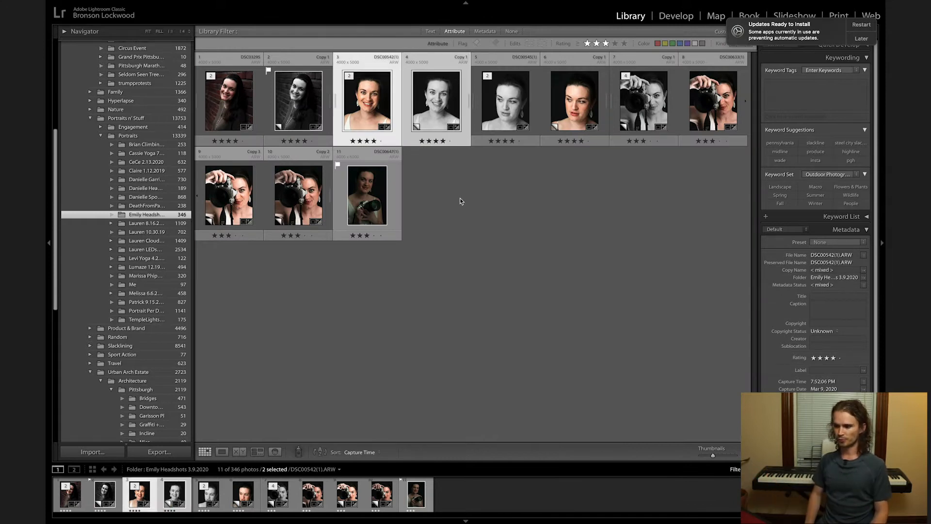
key("n")
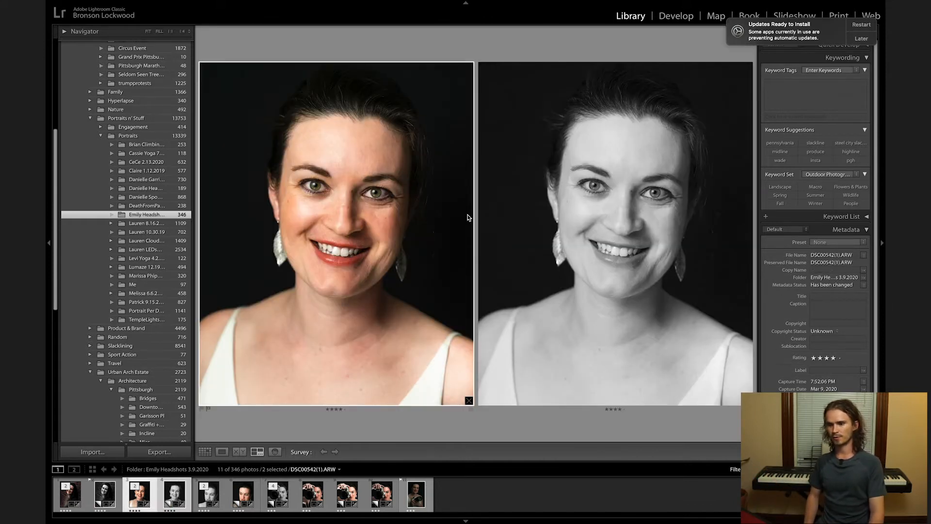
key("p")
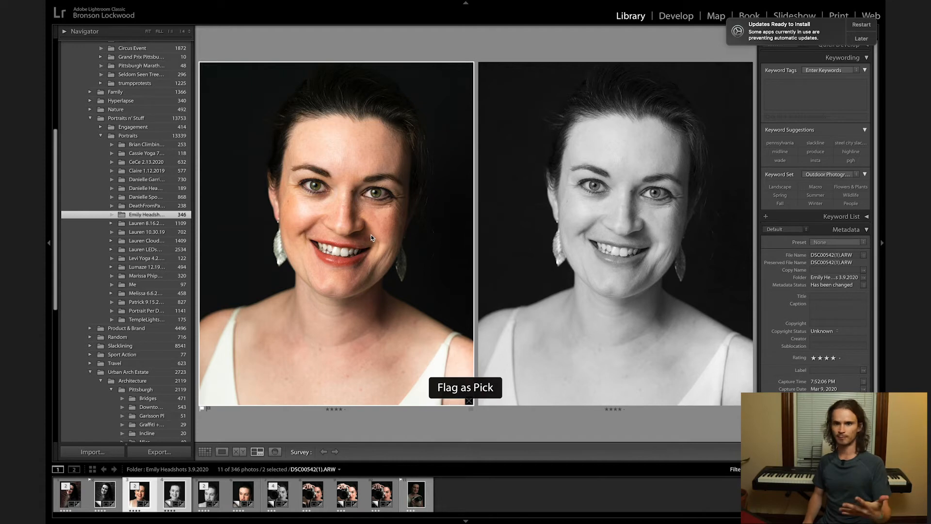
key("g")
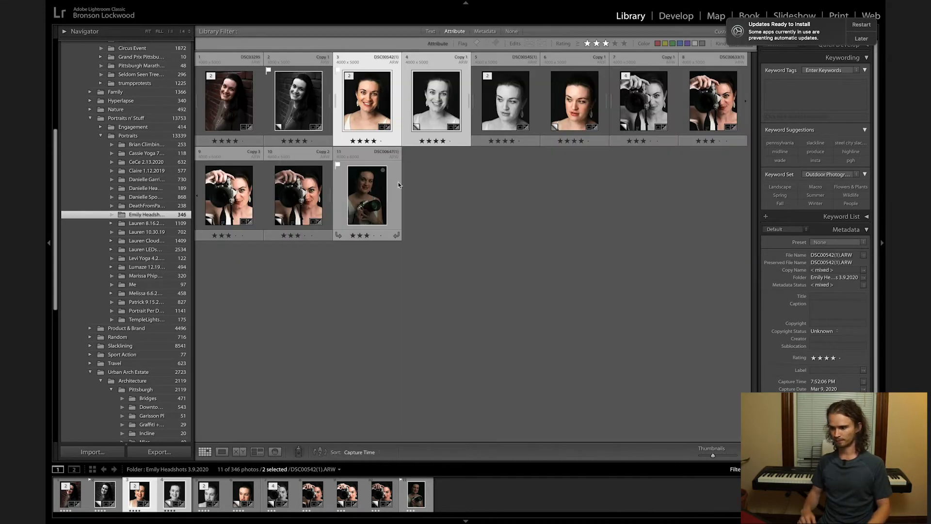
key("ctrl+d")
Survey the two sideways-glance portraits with the four camera portraits and flag the black-and-white sideways glance as a pick.
left_click(507, 106)
left_click(558, 103, "shift")
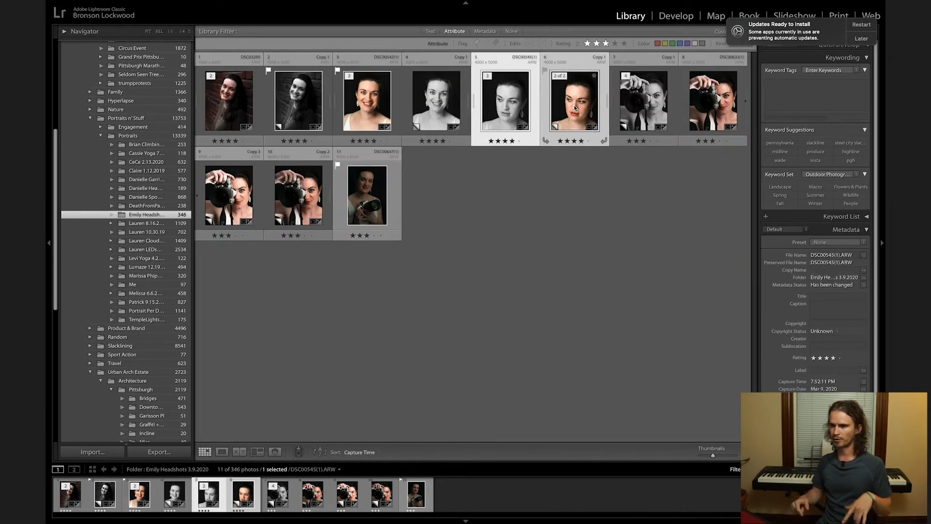
left_click(290, 213, "shift")
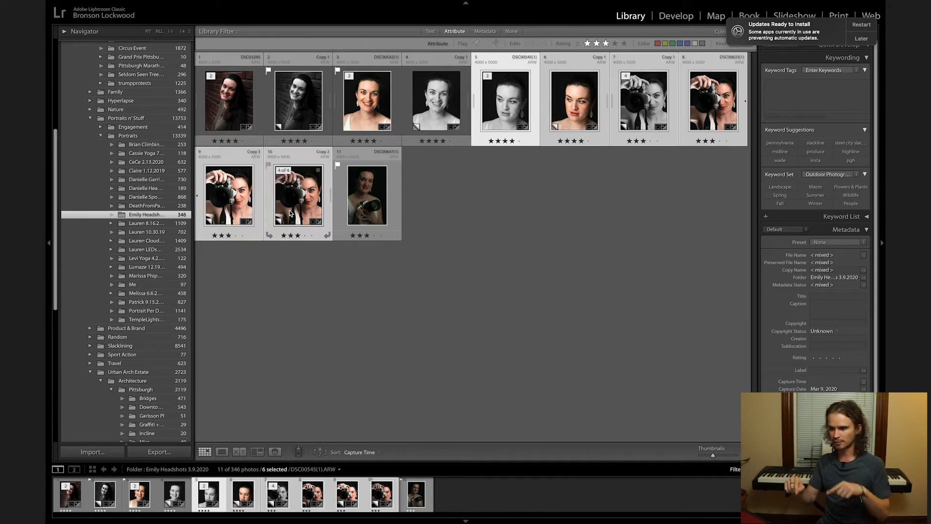
key("n")
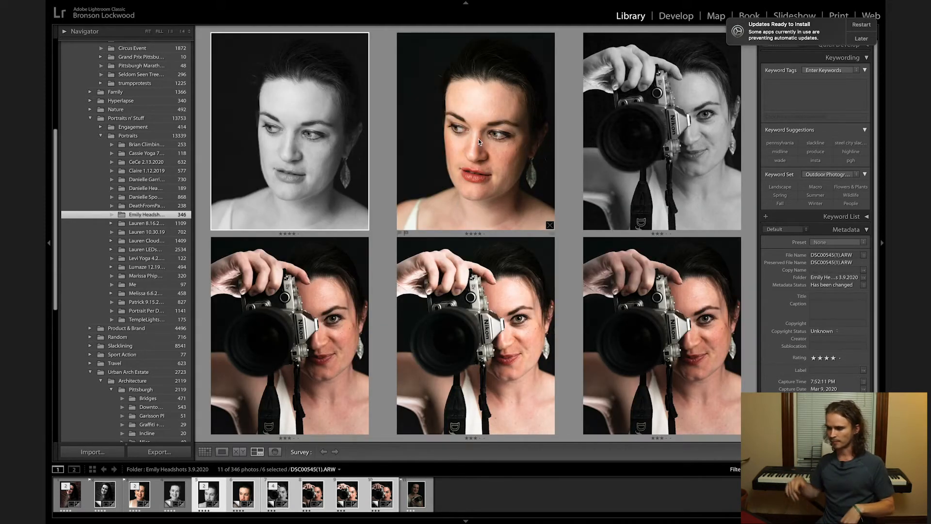
left_click(478, 138)
left_click(293, 137)
key("p")
Flag the colour camera portrait, Copy 2 of DSC00633(1).ARW, as a pick and return to the thumbnail grid.
left_click(626, 132)
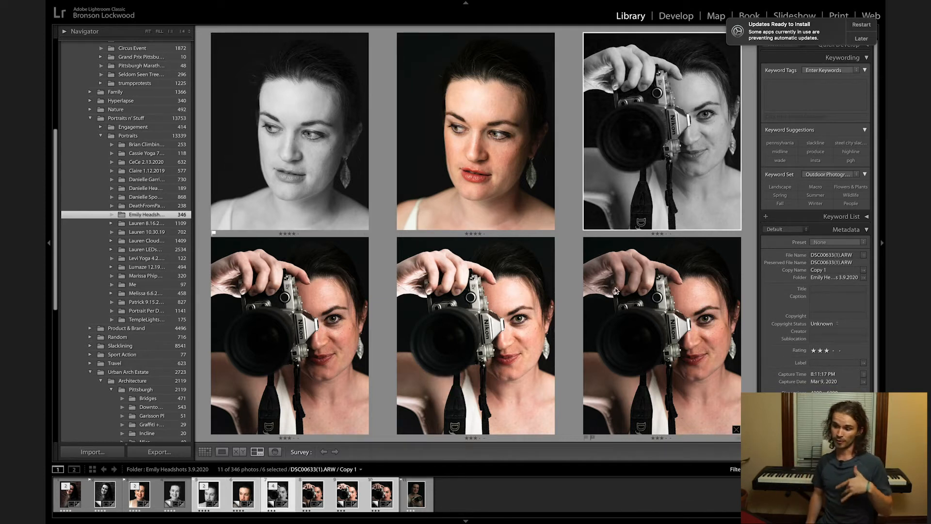
left_click(615, 290)
key("p")
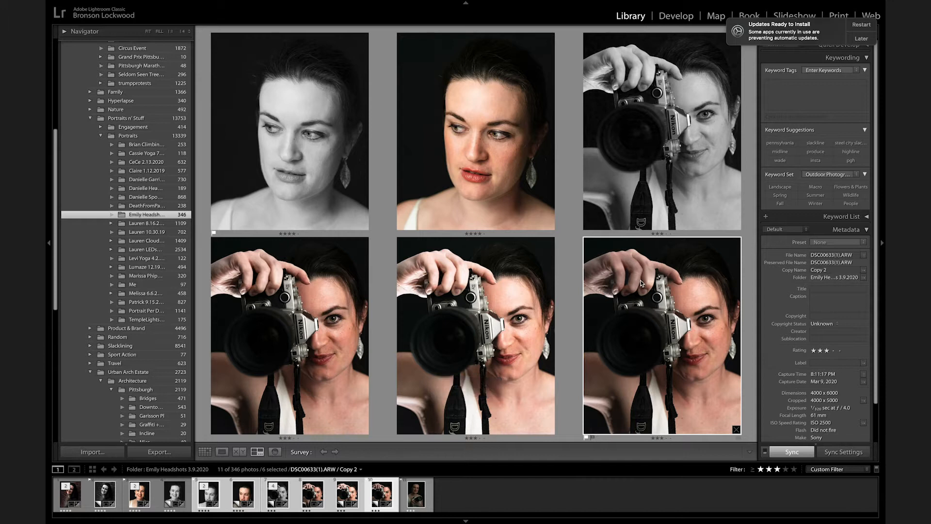
key("g")
Filter the folder to flagged photos and start an export of all of them.
left_click(866, 469)
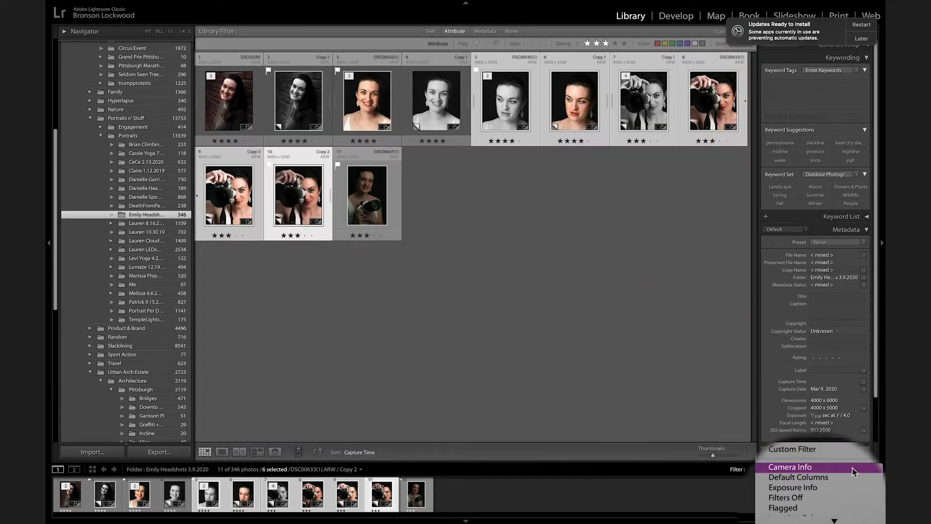
left_click(812, 509)
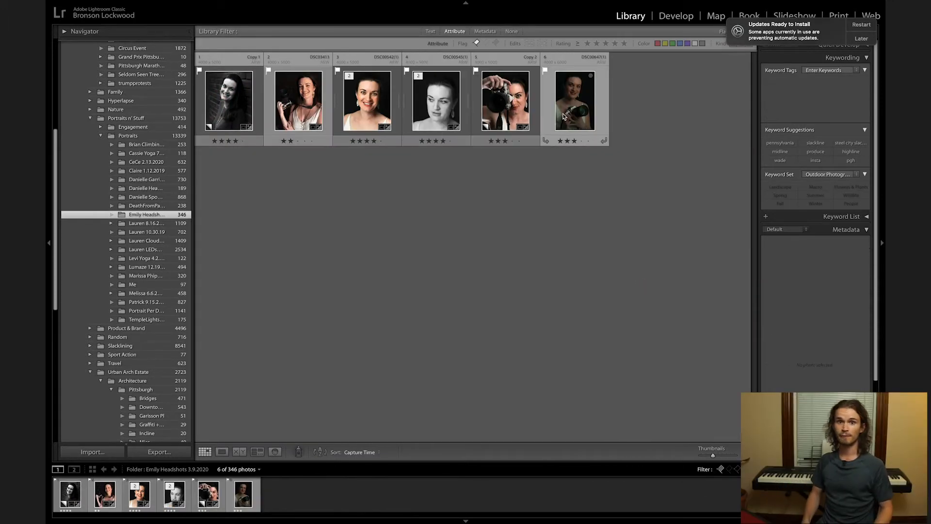
key("super+a")
left_click(159, 451)
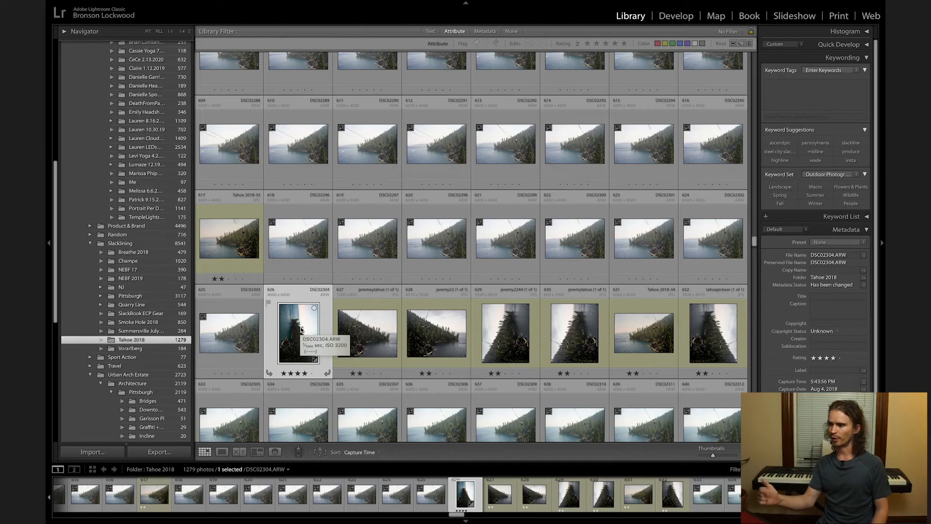
Crop the cliff slackline photo DSC02304.ARW to the 4 x 5 / 8 x 10 aspect ratio and adjust its framing.
key("r")
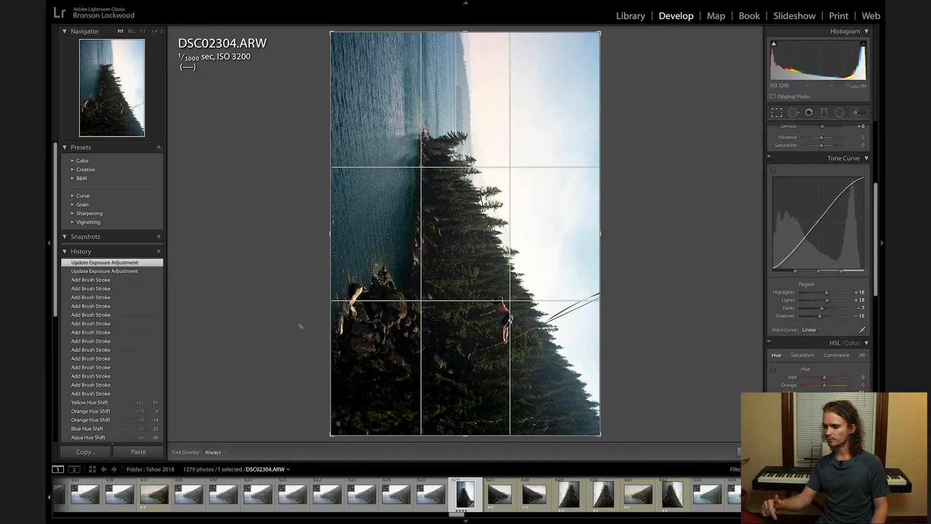
left_click(836, 142)
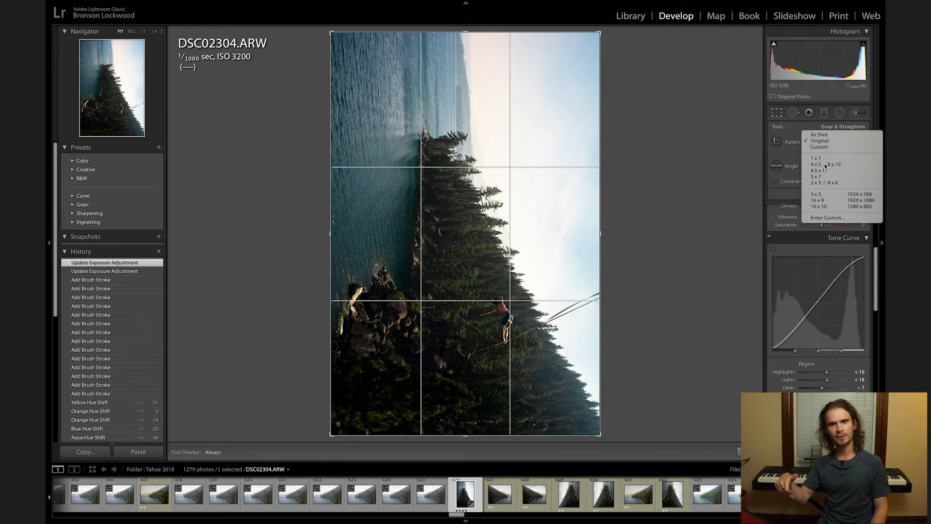
left_click(829, 166)
left_click_drag(601, 67, 596, 78)
left_click_drag(547, 153, 548, 148)
key("Return")
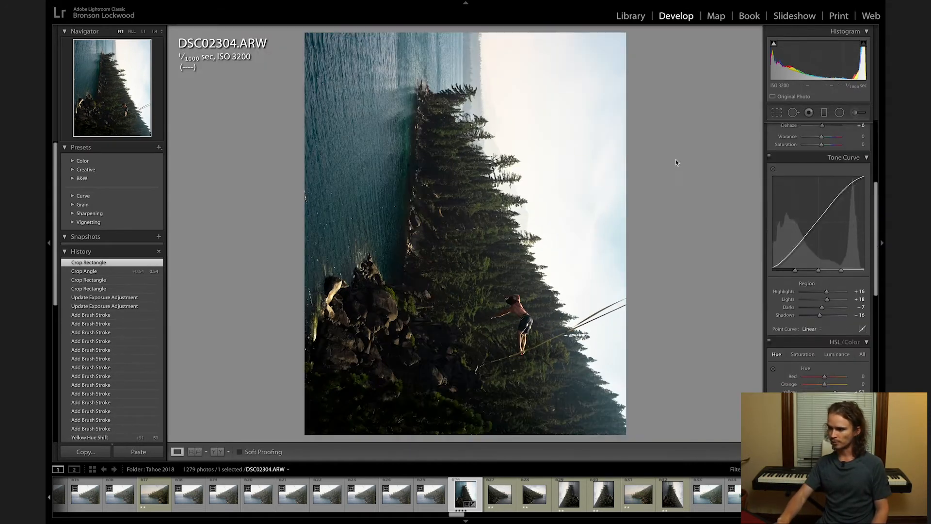
Reopen the crop of the cliff slackline photo, shift its framing slightly and apply it.
left_click(778, 114)
left_click_drag(553, 173, 559, 177)
key("Return")
key("]")
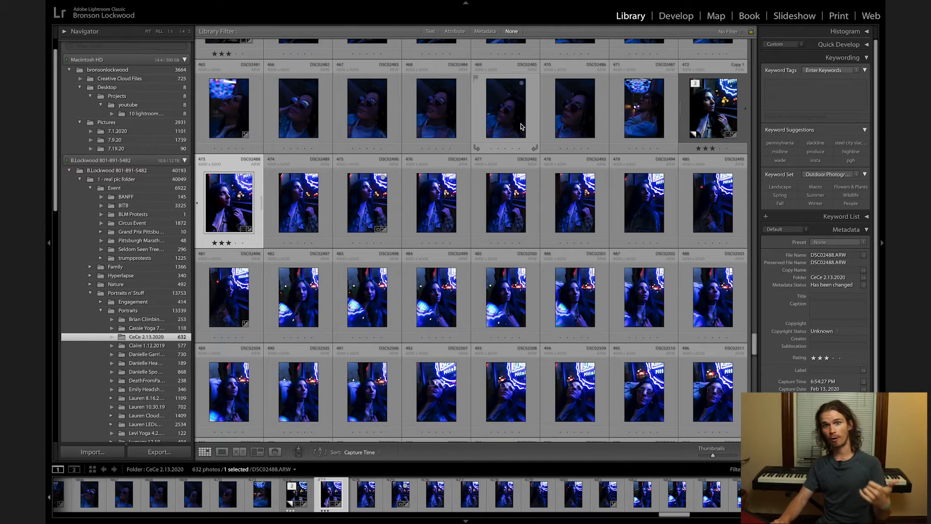
Select the neon-lit portrait DSC02488.ARW and set its white balance by sampling the light jacket collar as neutral.
left_click(571, 113)
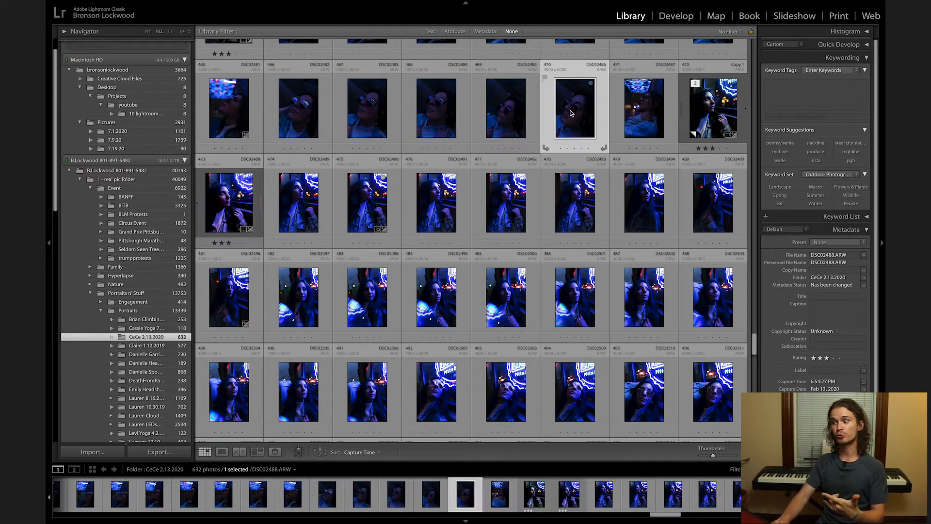
key("Right")
key("Right")
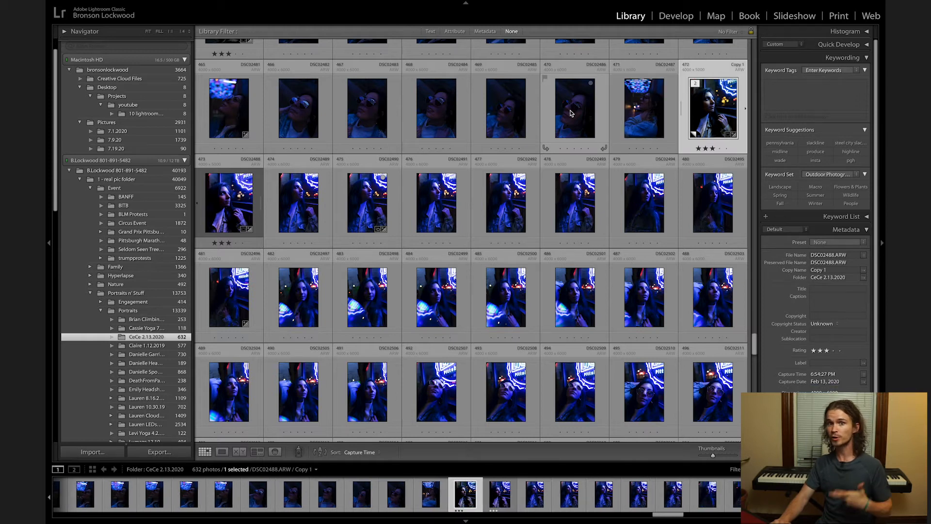
key("Right")
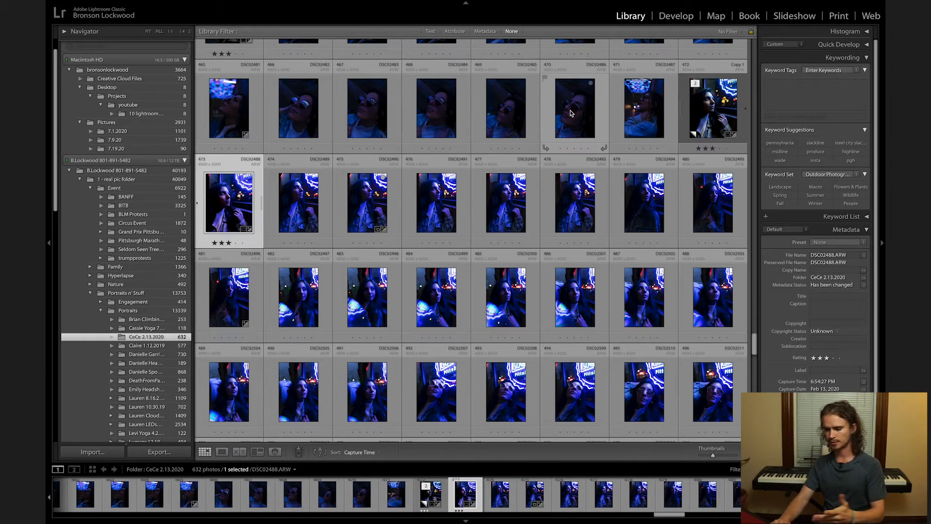
key("w")
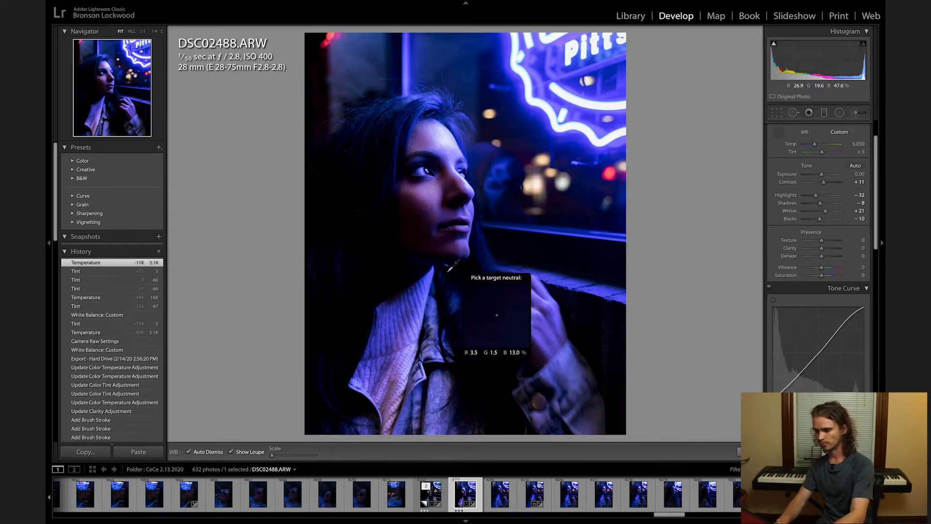
left_click(403, 380)
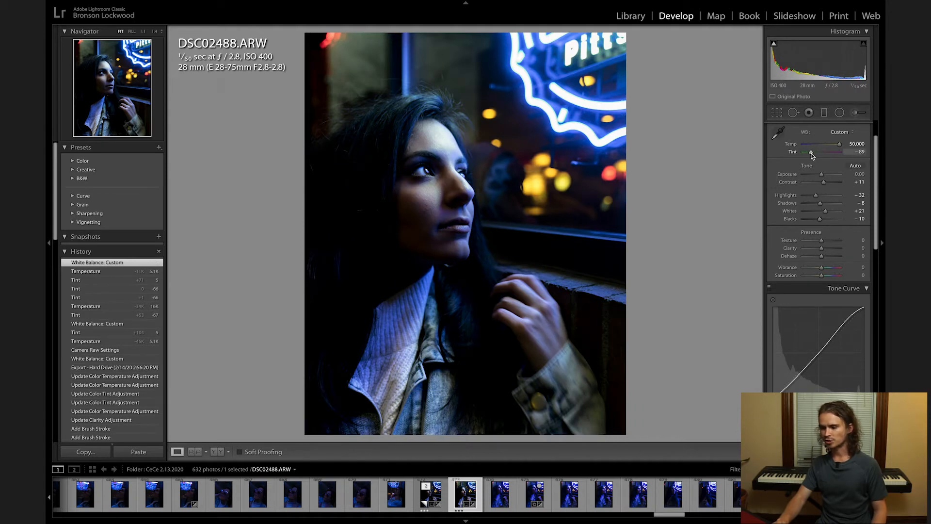
Set the neon-lit portrait's temperature to 16,278 and tint to −60, and toggle the before view for comparison.
left_click_drag(814, 155, 813, 154)
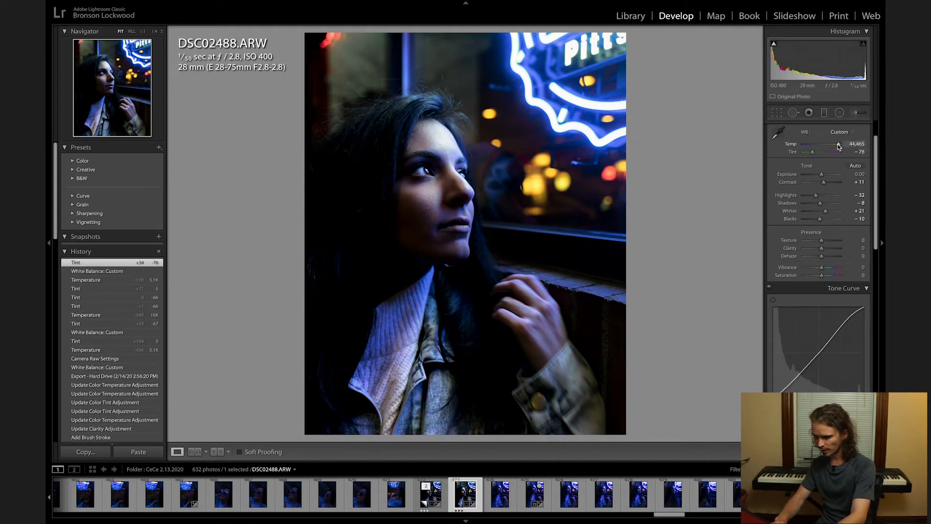
left_click_drag(834, 144, 833, 147)
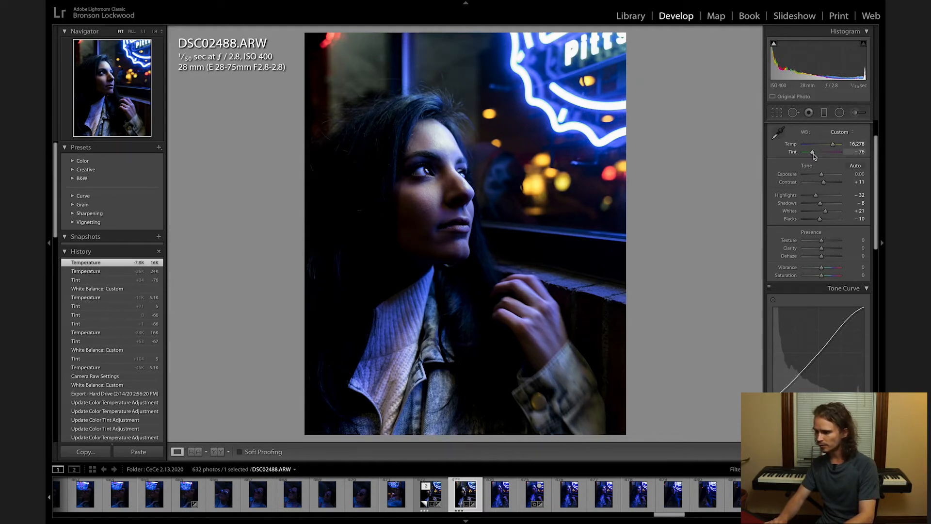
left_click_drag(815, 153, 816, 153)
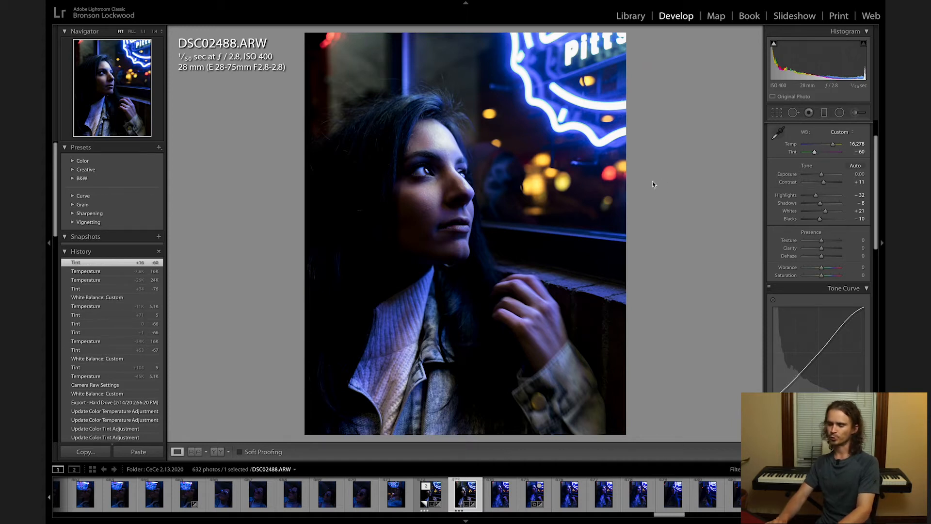
key("backslash")
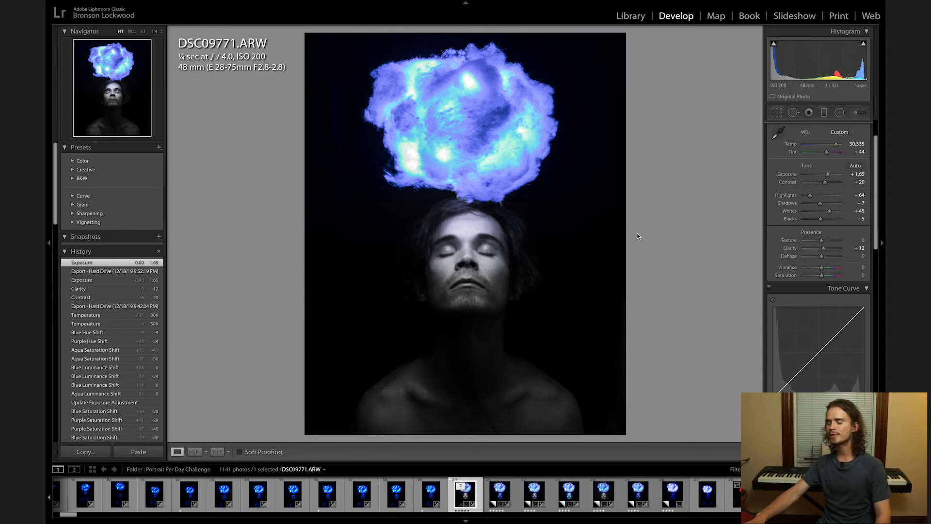
Toggle the cloud-lamp portrait DSC09771.ARW between its before and edited versions to compare the colour correction.
key("backslash")
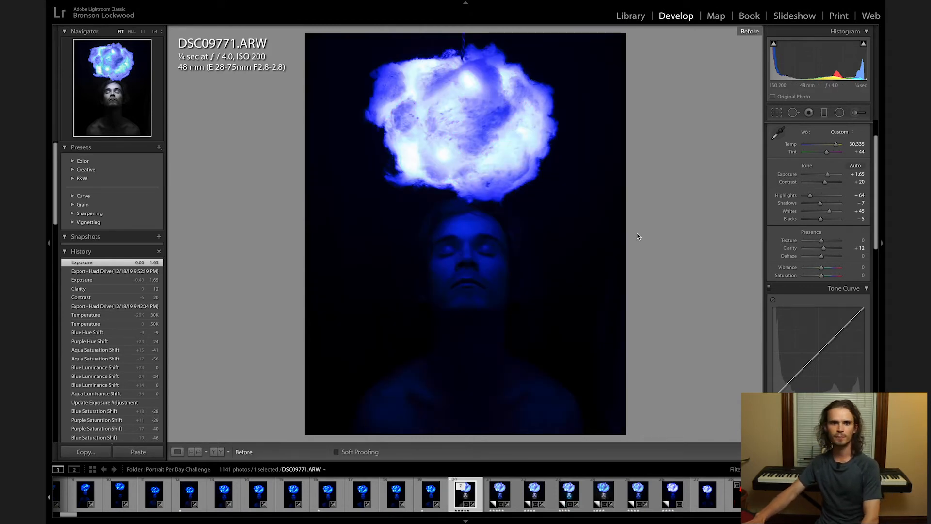
key("backslash")
key("backslash")
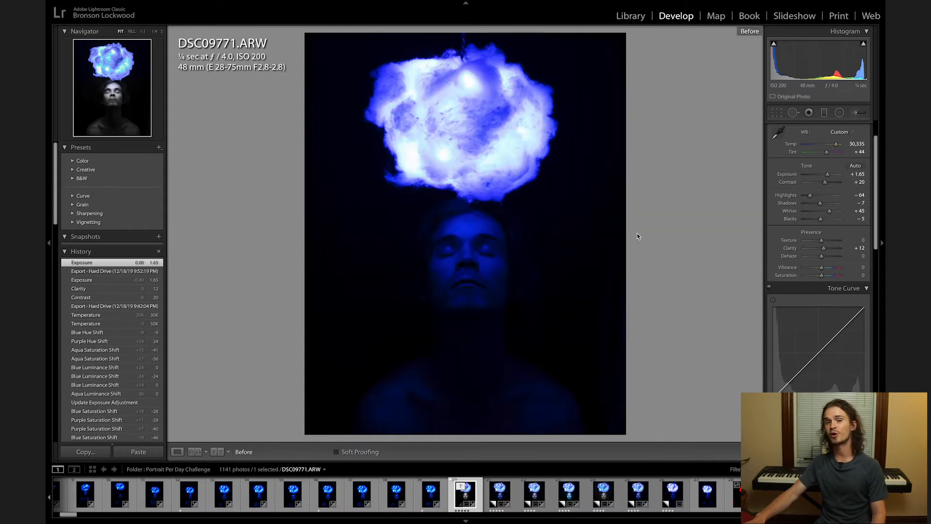
key("backslash")
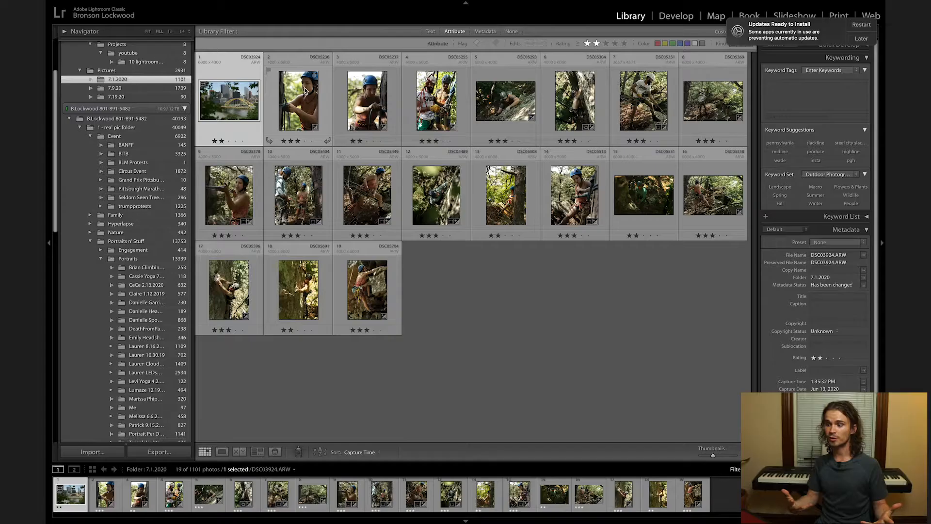
Select five photos of the blue-helmeted climber rigging ropes in folder 7.1.2020 and open them in Survey view.
left_click(331, 93)
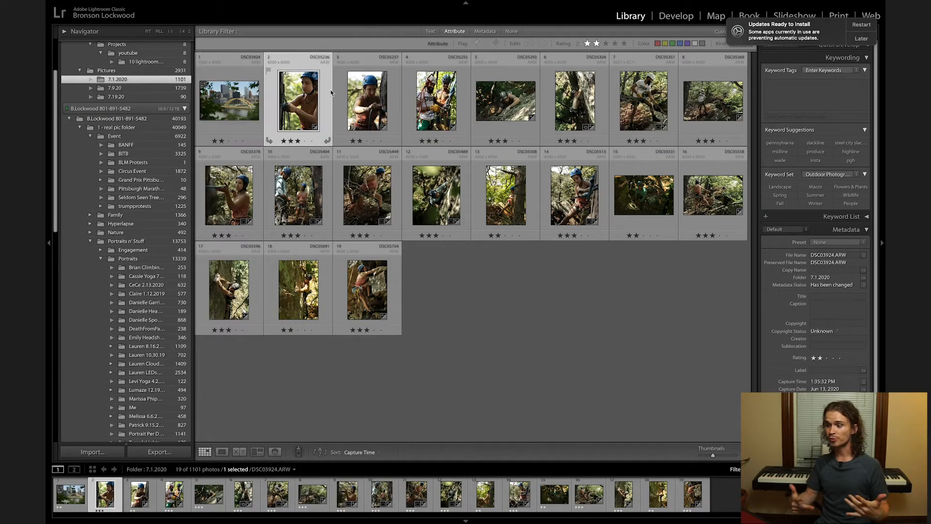
left_click(380, 91, "ctrl")
left_click(575, 204, "ctrl")
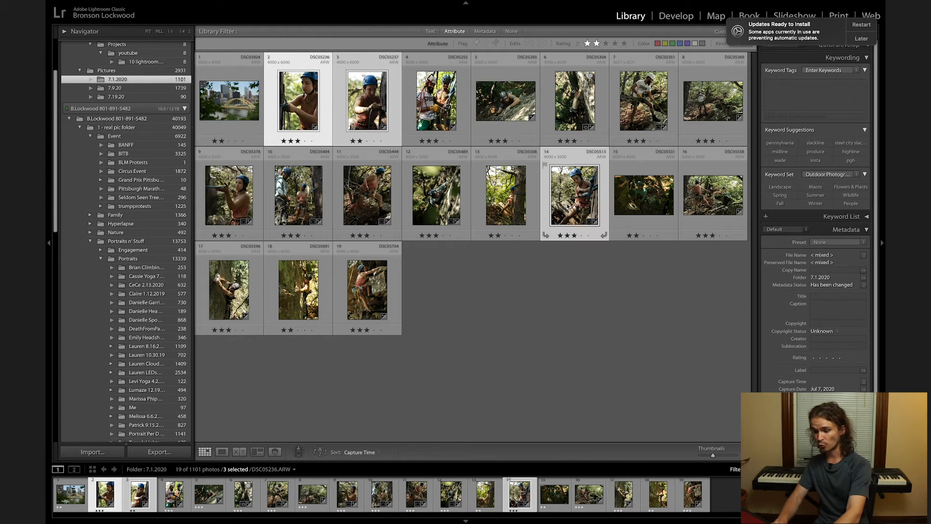
left_click(247, 189, "ctrl")
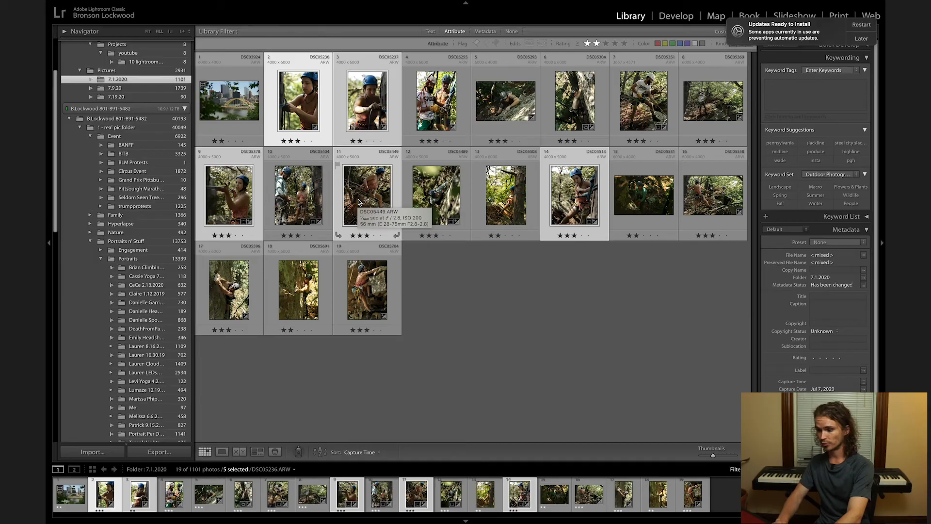
key("n")
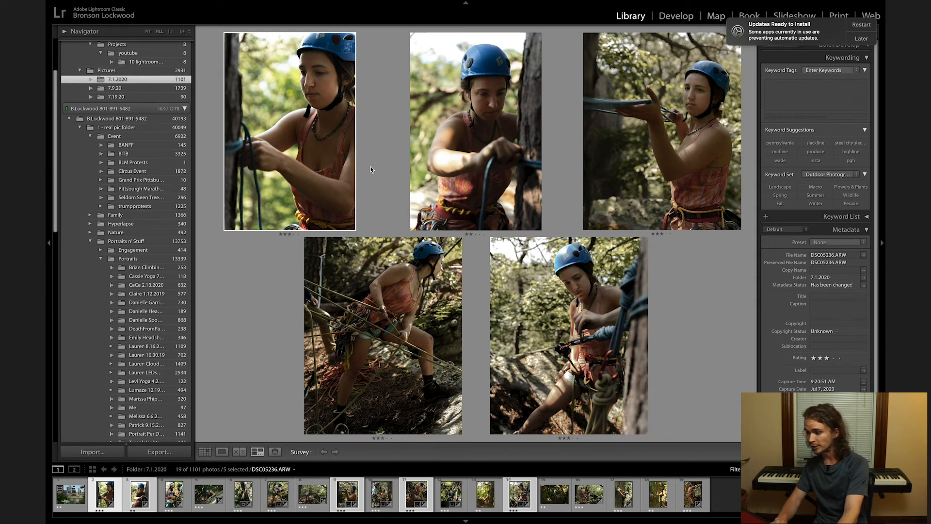
Flag the surveyed photos DSC05236.ARW, DSC05378.ARW and DSC05449.ARW as picks.
key("p")
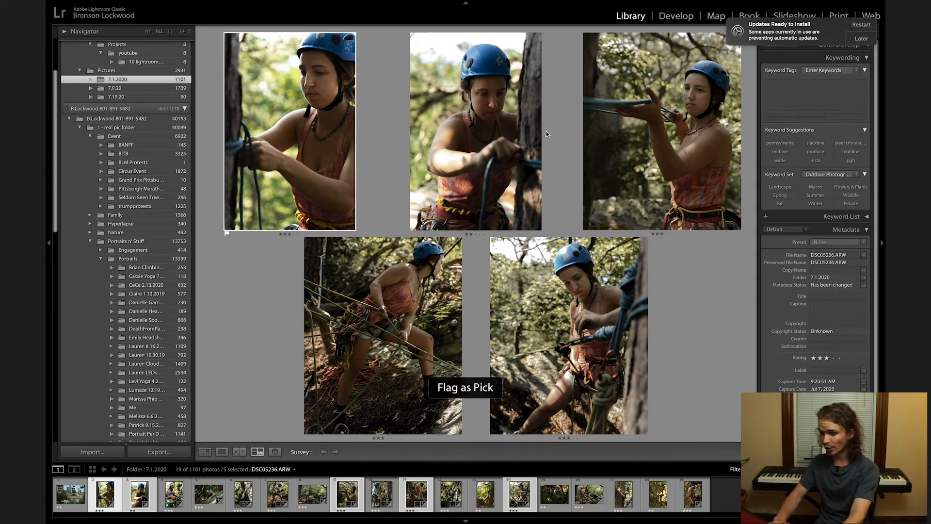
left_click(605, 133)
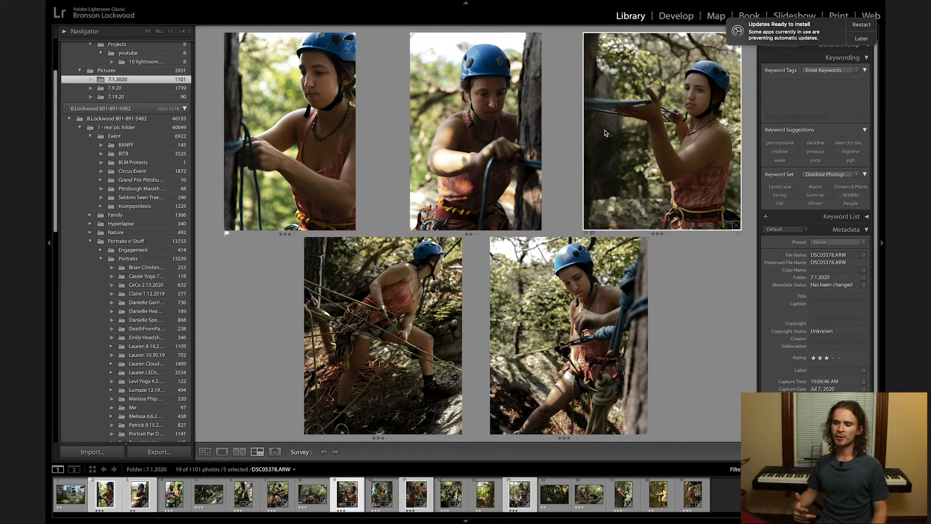
key("p")
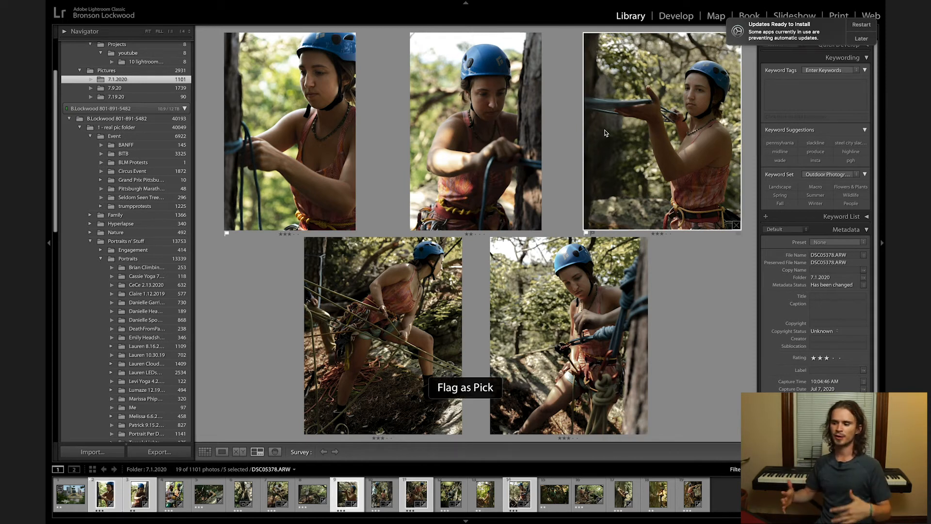
left_click(399, 334)
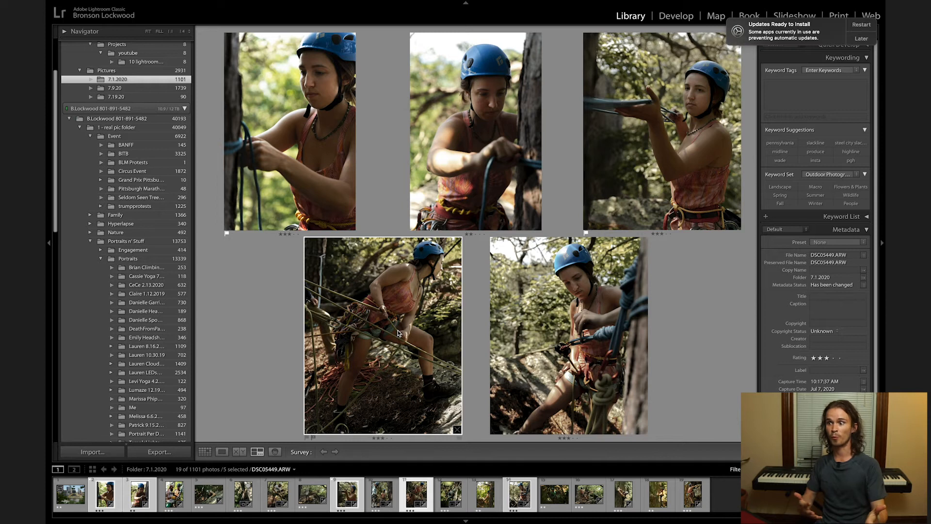
key("p")
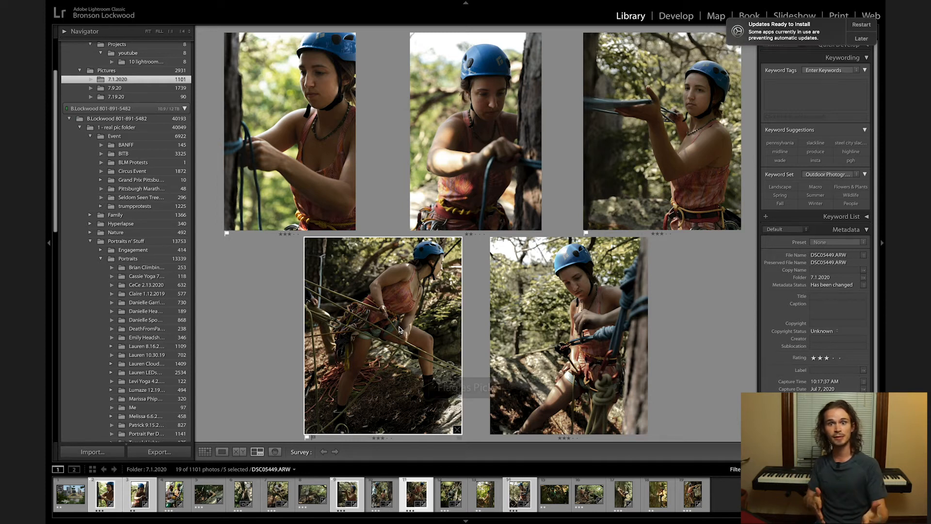
Remove the flag from DSC05236.ARW, flag DSC05513.ARW as a pick and return to the photo grid.
left_click(317, 169)
key("u")
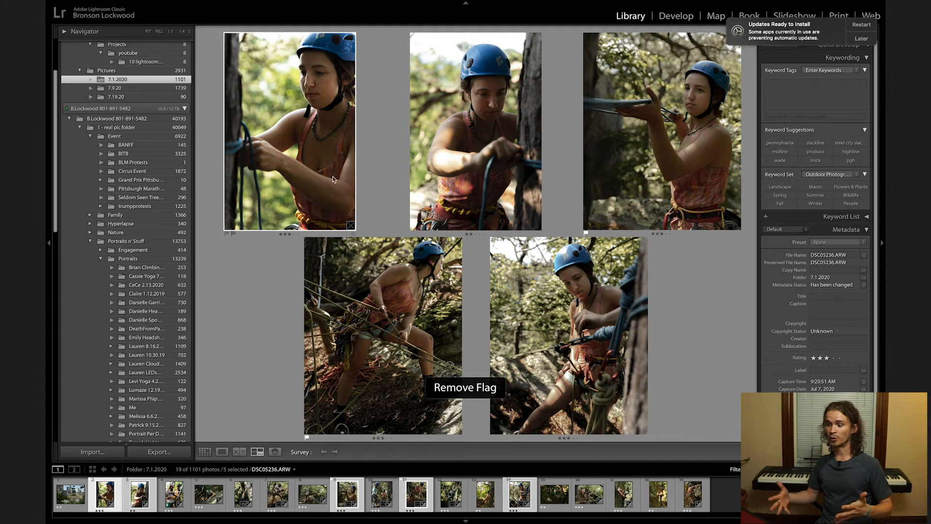
left_click(540, 294)
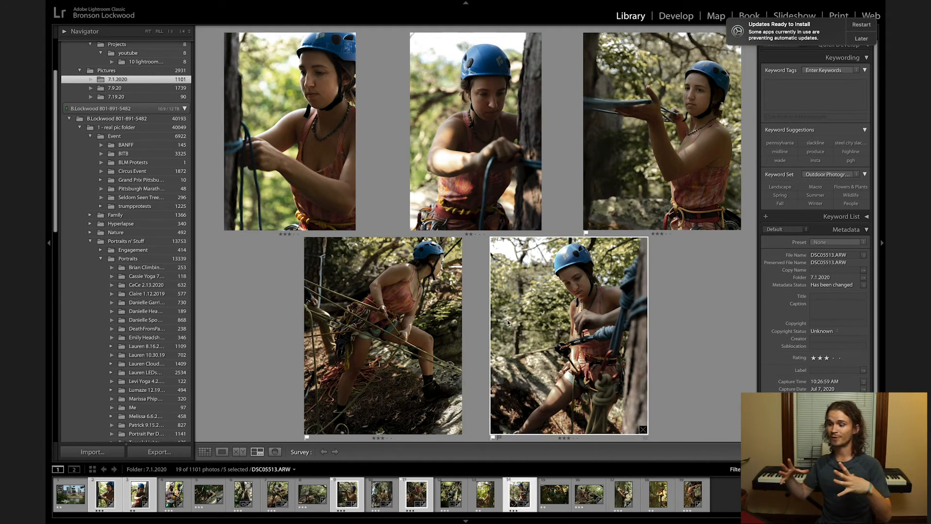
key("g")
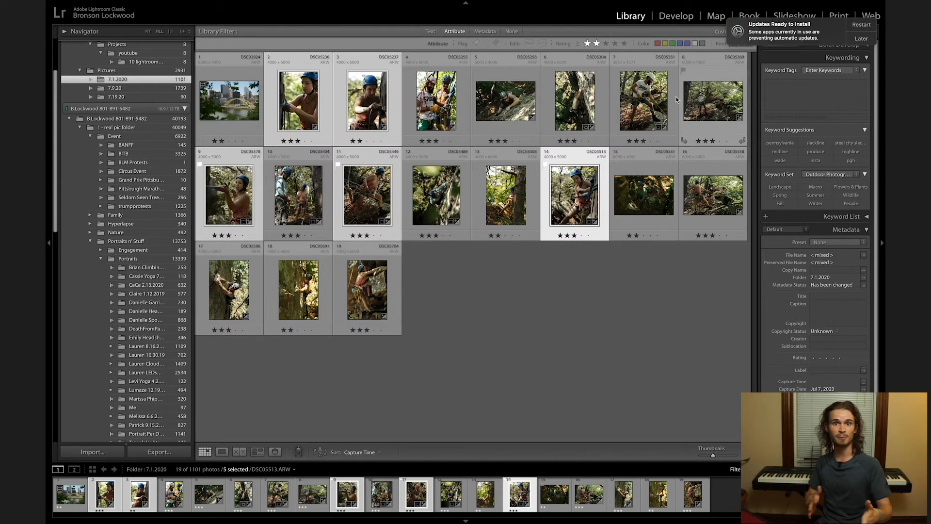
Select six rock-climbing shots, including DSC05691.ARW, DSC05489.ARW and DSC05704.ARW, and compare them in Survey view.
left_click(299, 290)
left_click(238, 289, "shift")
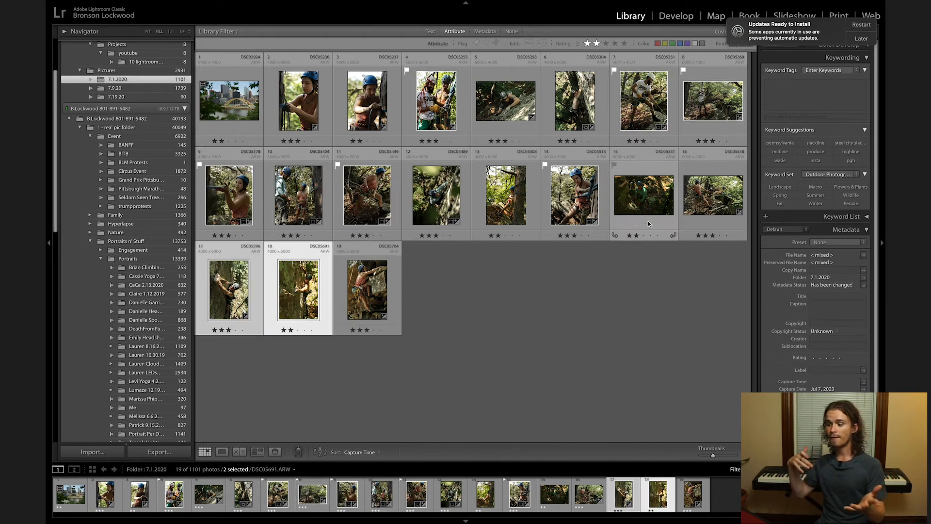
left_click(367, 291, "ctrl")
left_click(437, 207, "ctrl")
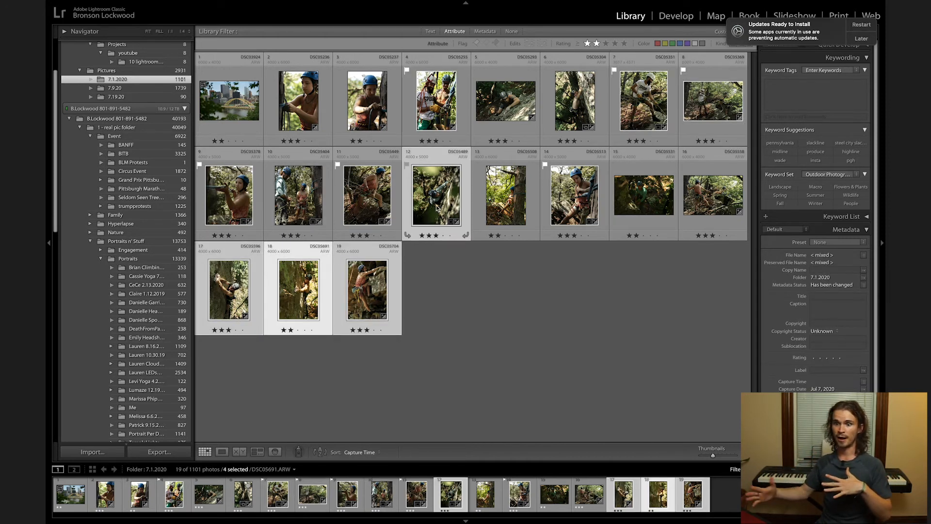
left_click(565, 100, "ctrl")
left_click(507, 104, "ctrl")
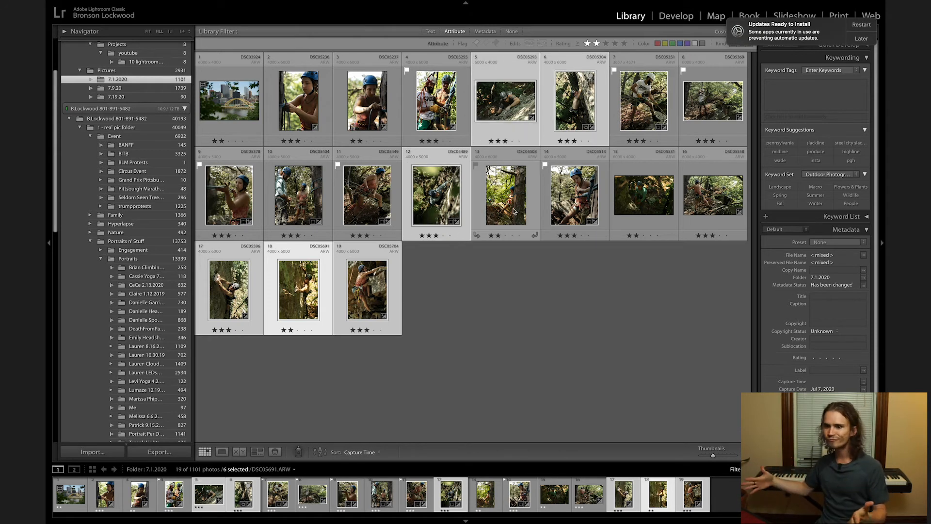
key("n")
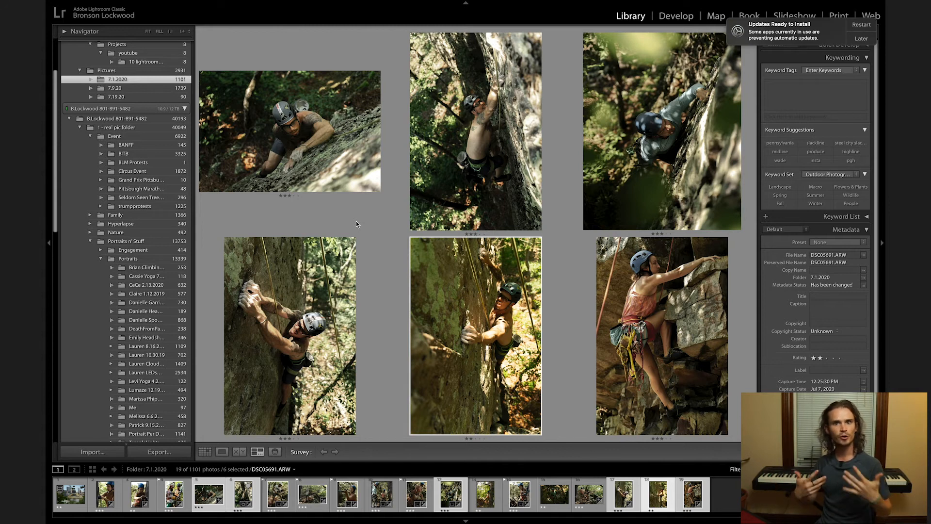
Flag the climbing photos DSC05489.ARW, DSC05596.ARW and DSC05704.ARW as picks in the survey.
left_click(590, 134)
key("p")
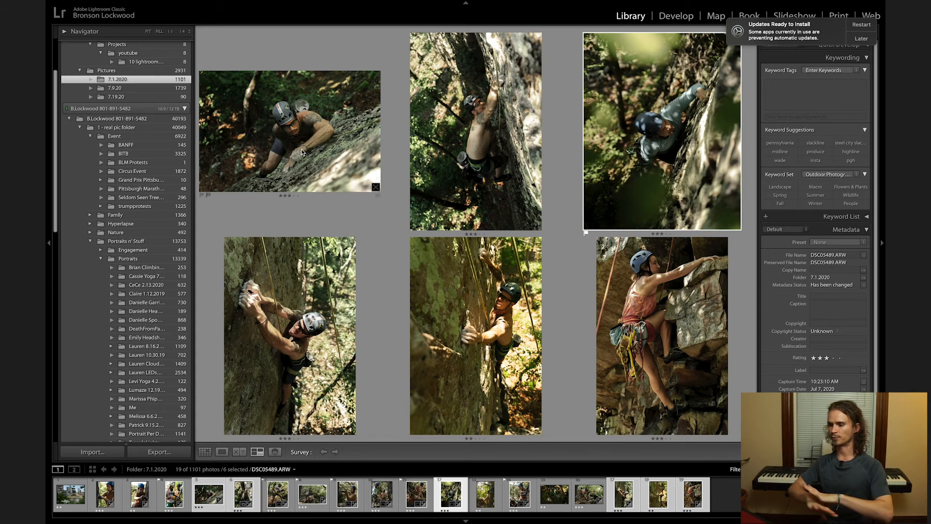
left_click(303, 351)
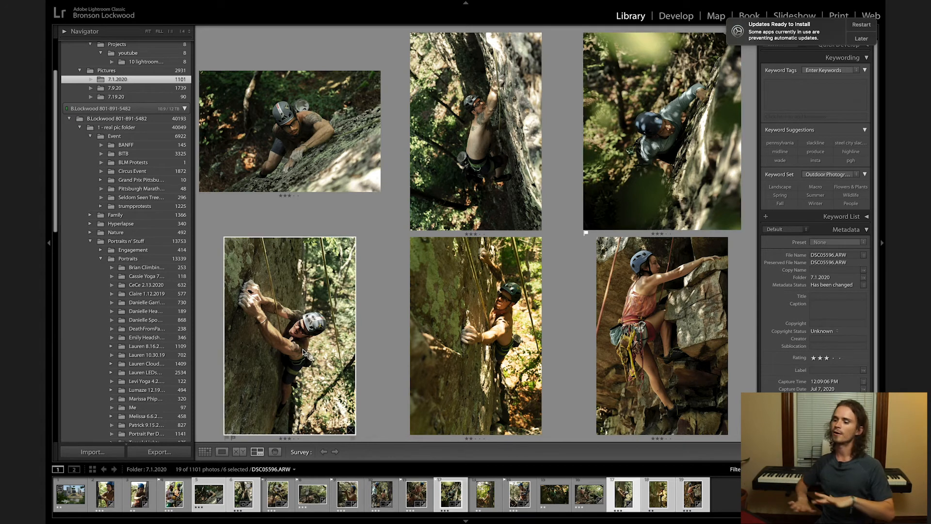
key("p")
left_click(625, 299)
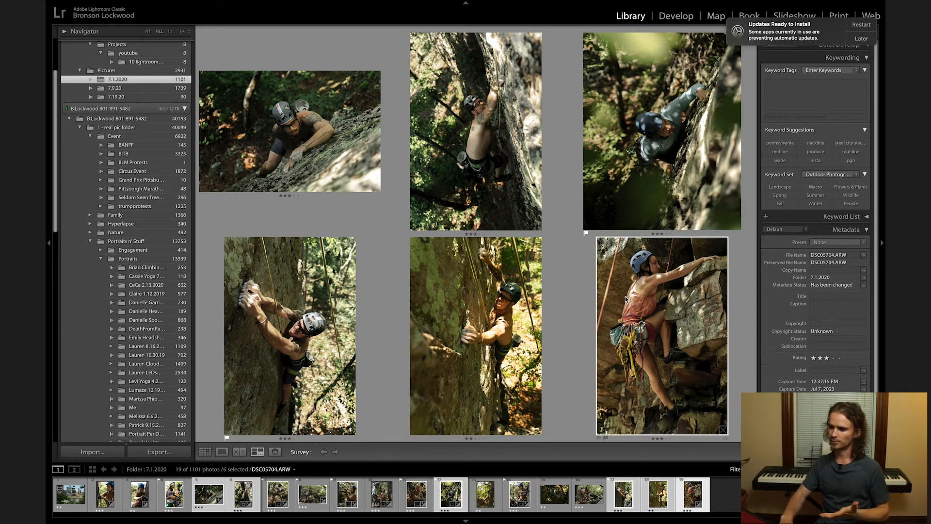
key("p")
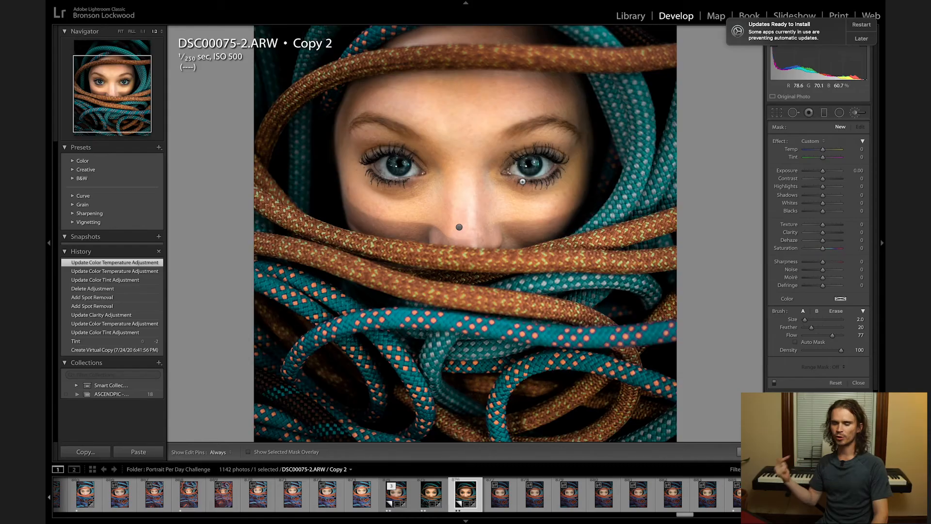
Paint an adjustment brush mask over both irises in the rope portrait DSC00075-2.ARW Copy 2, using the mask overlay to check coverage.
left_click(530, 171)
mouse_move(538, 168)
left_mouse_down()
mouse_move(526, 173)
mouse_move(523, 162)
mouse_move(537, 160)
left_mouse_up()
key("h")
left_click(532, 170)
key("h")
left_click(523, 160)
left_click(532, 169)
key("bracketright")
left_click_drag(399, 170, 393, 159)
left_click_drag(396, 170, 402, 171)
left_click(392, 159)
key("bracketleft")
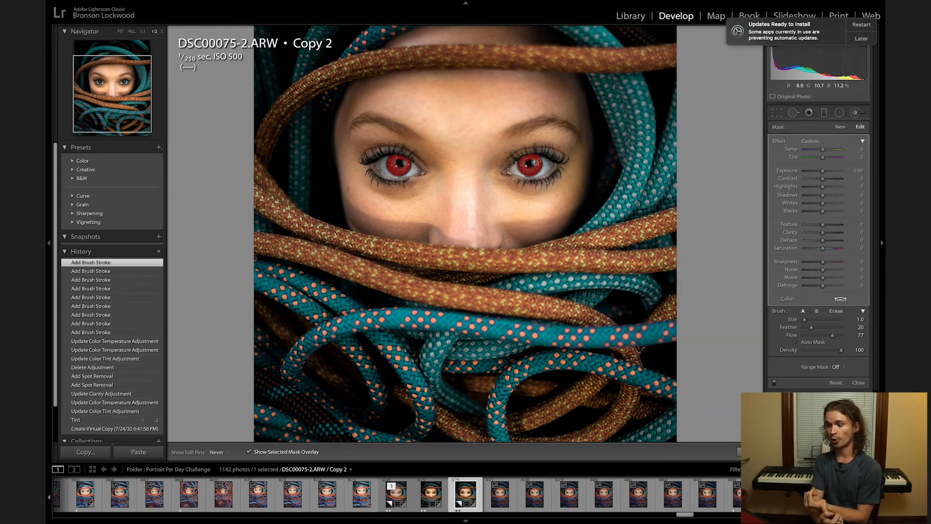
key("h")
left_click(532, 169)
Set the iris mask's saturation to 18, exposure to 0.23 and temperature to −10, and raise its contrast.
key("o")
left_click_drag(826, 252, 827, 252)
left_click_drag(822, 171, 821, 150)
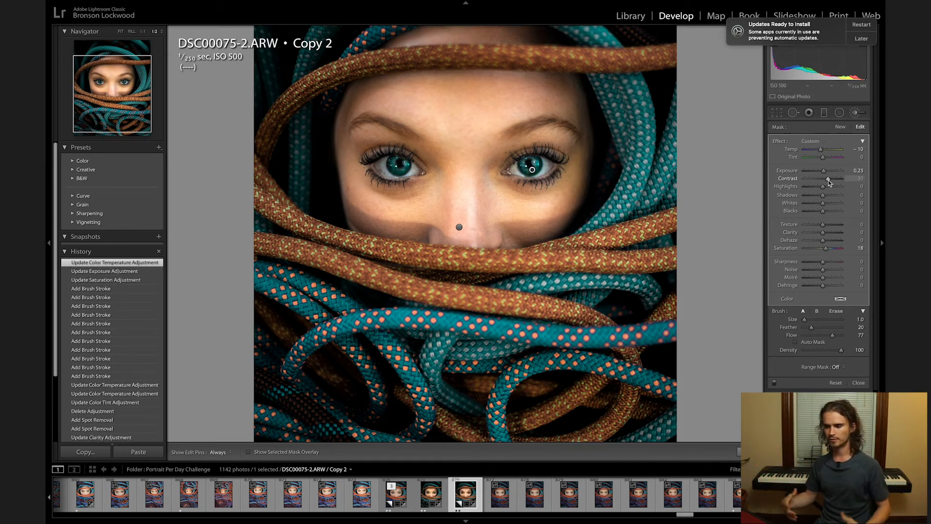
left_click_drag(827, 183, 826, 183)
key("k")
key("k")
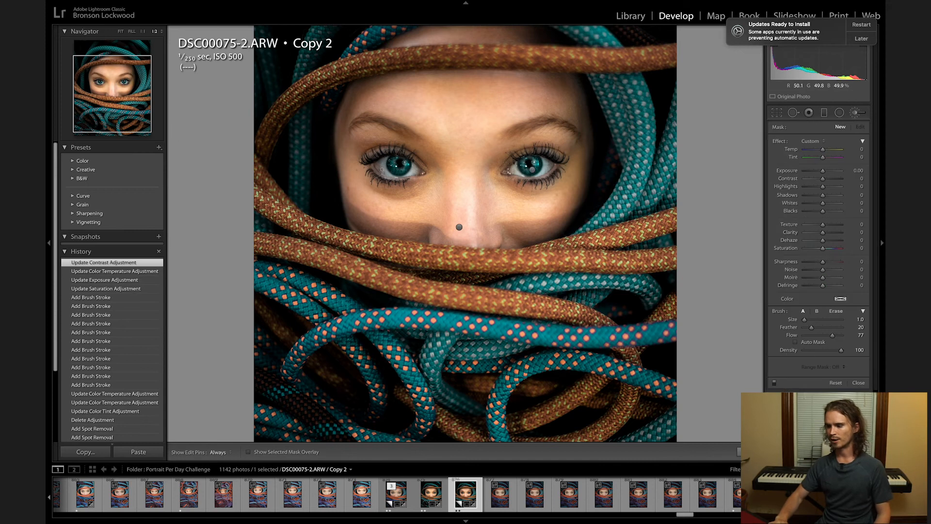
Start a new adjustment brush mask and paint the whites of both eyes in the rope portrait with a size 2.0 brush.
key("super+equal")
key("super+equal")
left_click_drag(507, 185, 598, 347)
left_click_drag(405, 224, 589, 336)
left_click(417, 265)
key("super+z")
scroll(416, 267, "down", 4)
left_click_drag(407, 241, 401, 237)
mouse_move(412, 220)
left_mouse_down()
mouse_move(392, 244)
mouse_move(420, 272)
left_mouse_up()
left_click_drag(535, 235, 545, 252)
left_click_drag(530, 265, 541, 273)
left_click_drag(435, 254, 439, 262)
left_click_drag(427, 228, 431, 243)
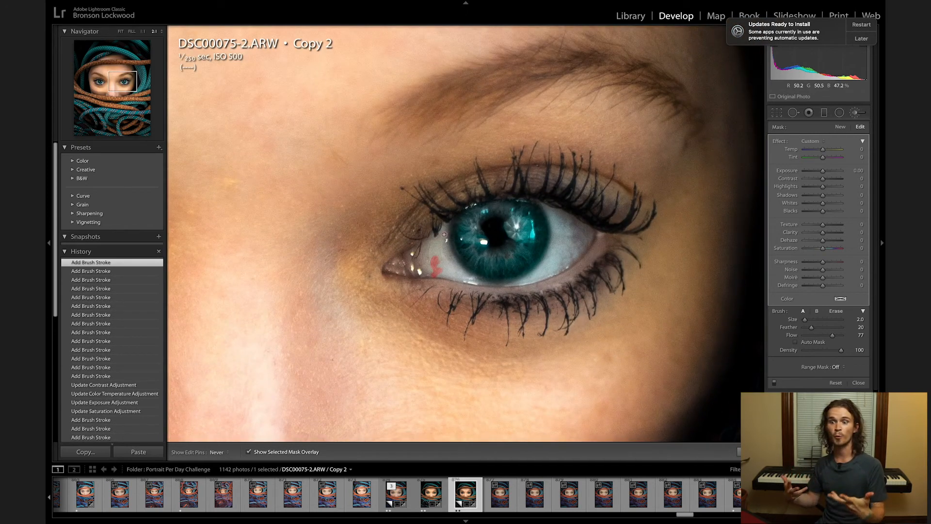
left_click_drag(443, 236, 438, 247)
left_click_drag(433, 249, 442, 266)
key("h")
mouse_move(557, 237)
left_mouse_down()
mouse_move(582, 253)
mouse_move(560, 246)
left_mouse_up()
left_click_drag(565, 226, 577, 249)
key("z")
Set the eye-white mask's saturation to −64 and try an exposure change, leaving exposure at 0.00.
key("o")
left_click_drag(814, 249, 811, 249)
left_click_drag(824, 172, 826, 175)
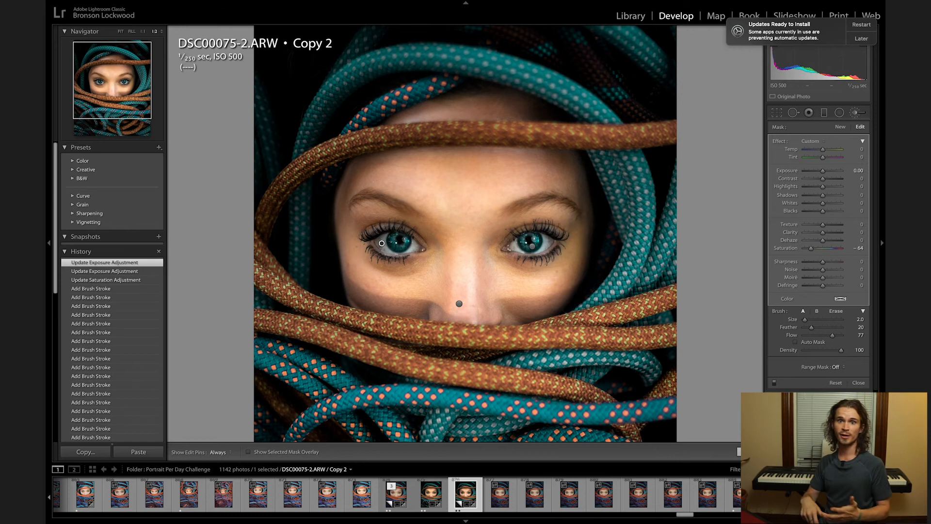
Try deleting the eye-white brush adjustment and undo the deletion.
key("Delete")
key("super+z")
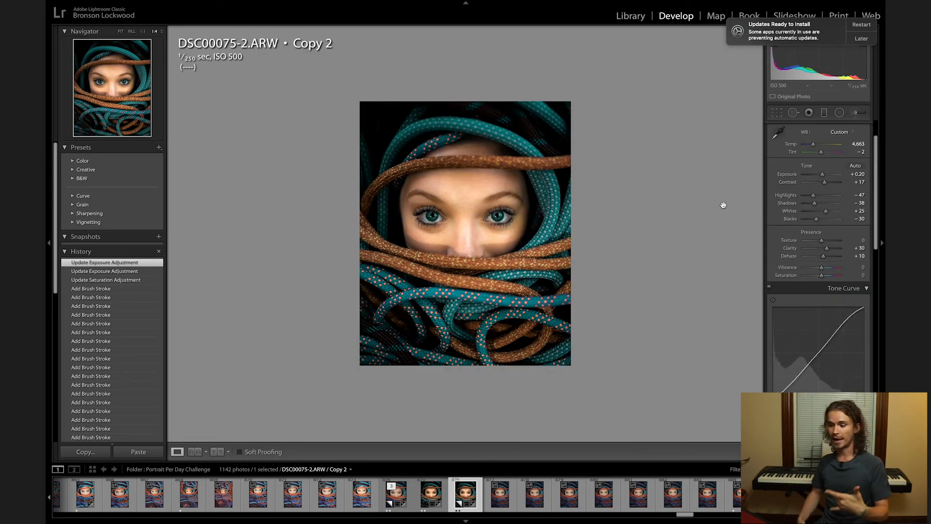
key("super+shift+z")
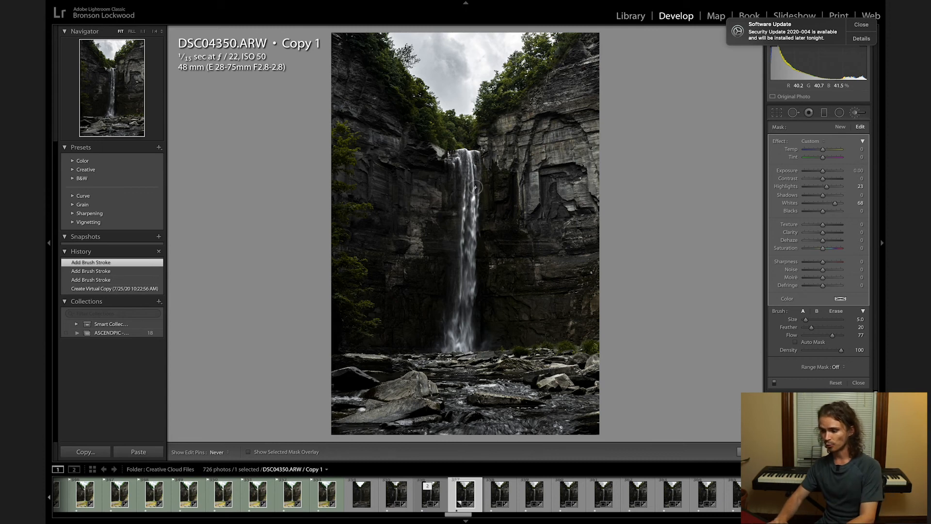
Extend the brush mask over the unpainted upper parts of the waterfall in DSC04350.ARW Copy 1, guided by the mask overlay.
left_click(475, 188)
key("o")
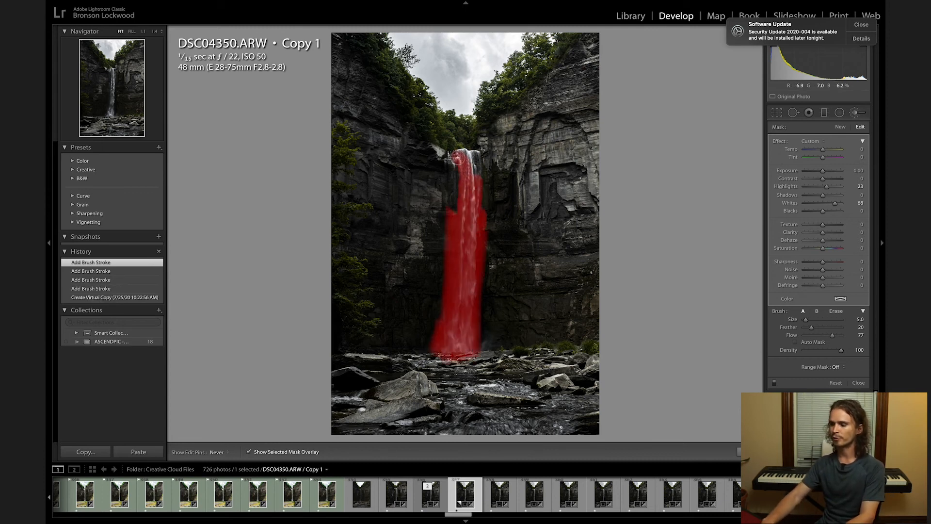
mouse_move(459, 206)
left_mouse_down()
mouse_move(455, 154)
mouse_move(497, 192)
left_mouse_up()
key("o")
Set the waterfall mask's exposure to 0.28 and check its painted coverage with the mask overlay.
left_click_drag(825, 173, 825, 172)
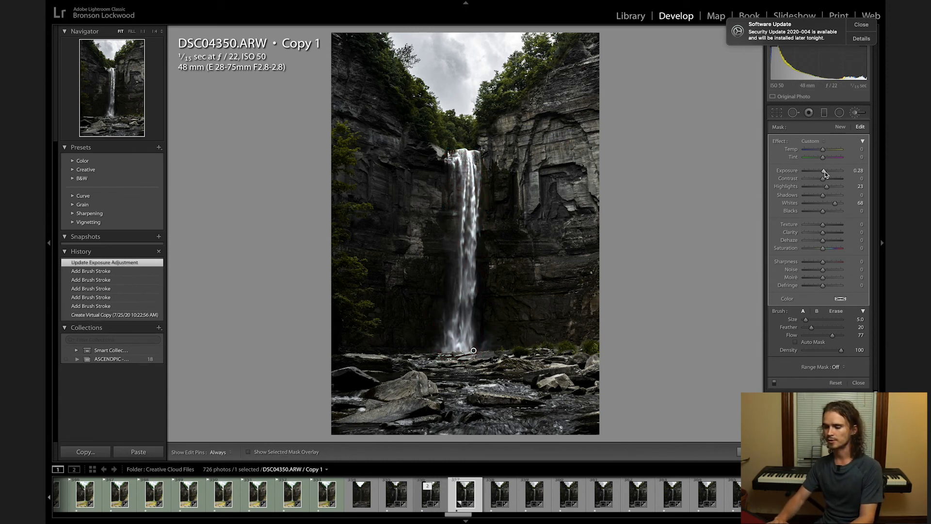
key("o")
key("h")
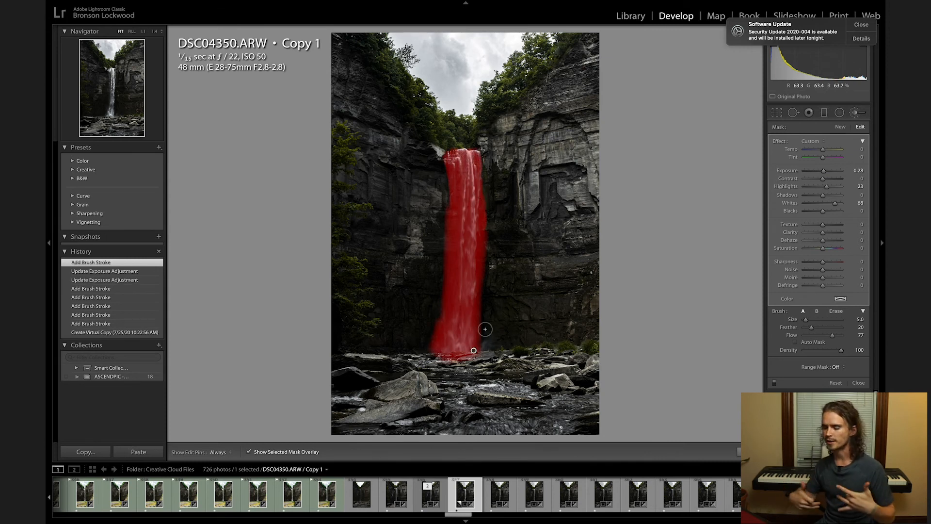
key("o")
key("k")
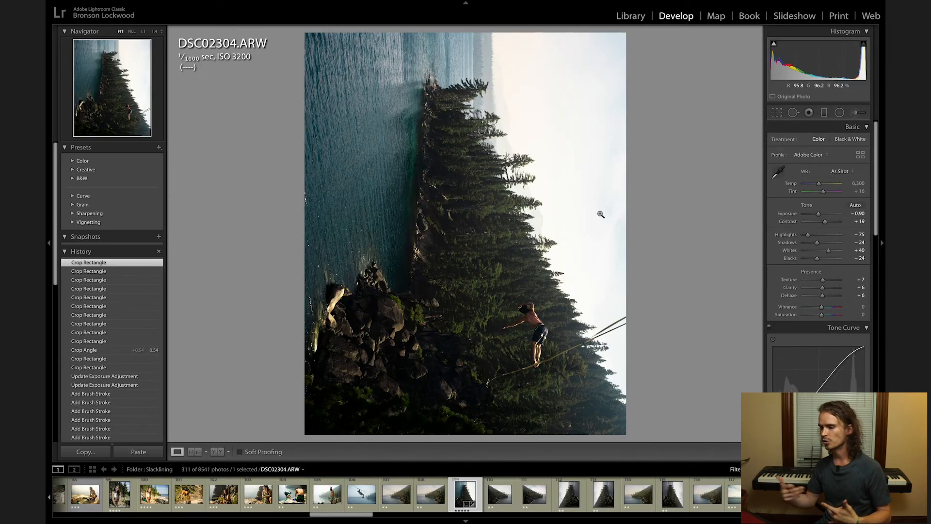
Open the crop of the cliff slackline photo DSC02304.ARW and cycle its guide overlays through the aspect ratios to the grid.
key("r")
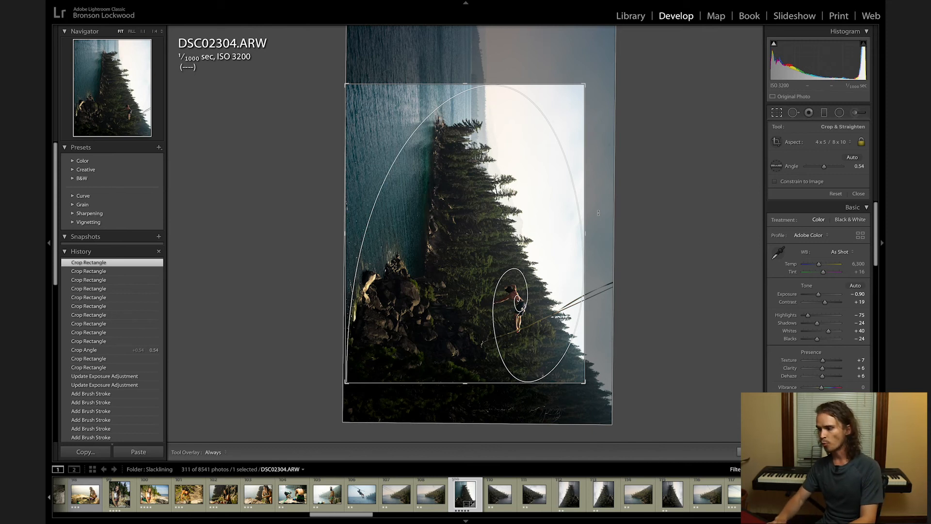
key("o")
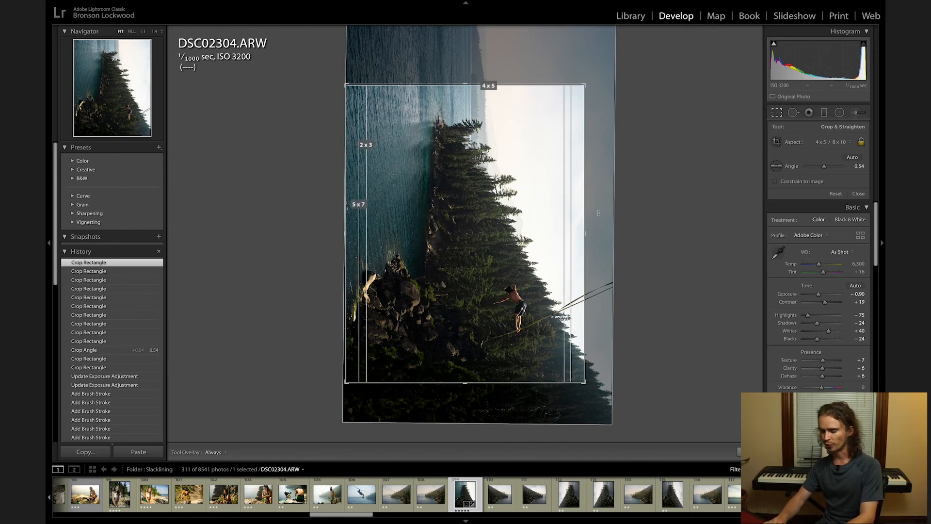
key("o")
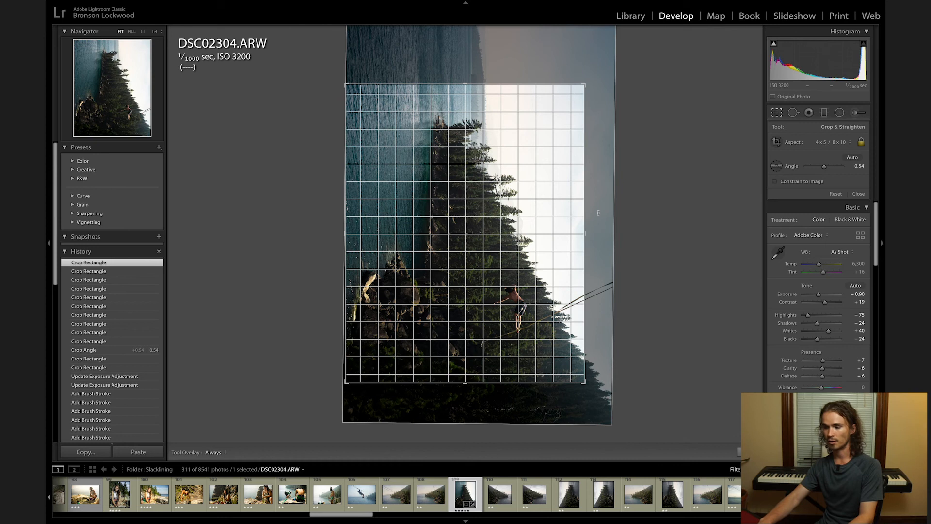
Cycle the crop guide overlays through thirds and diagonals to the golden spiral, and close the crop.
key("o")
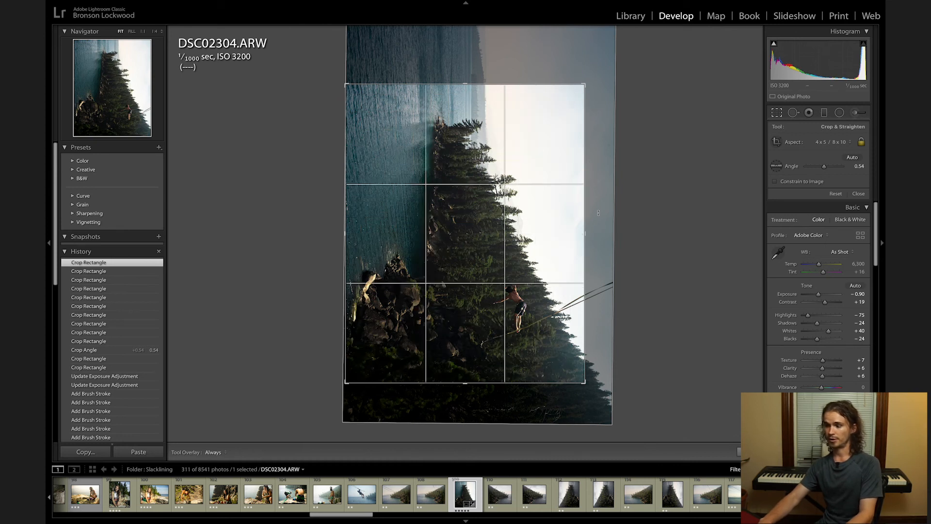
key("o")
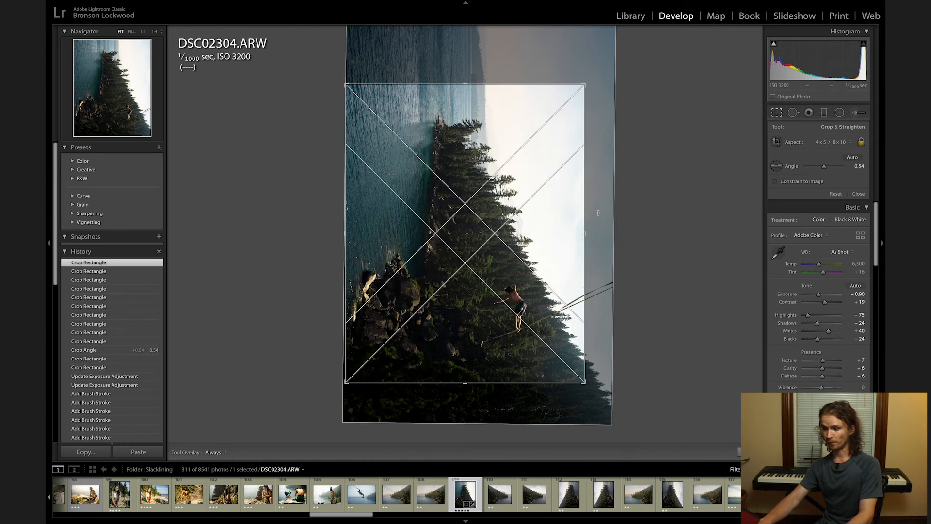
key("o")
key("o")
key("o")
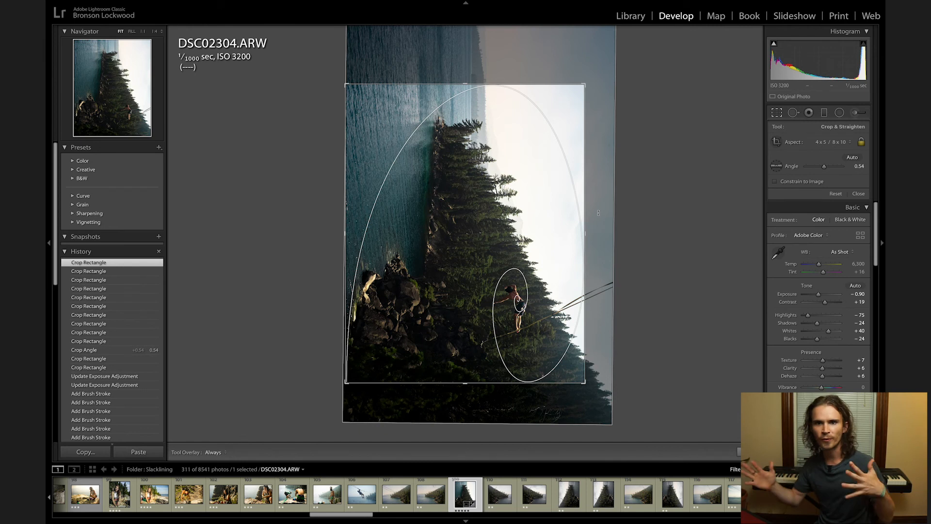
key("Return")
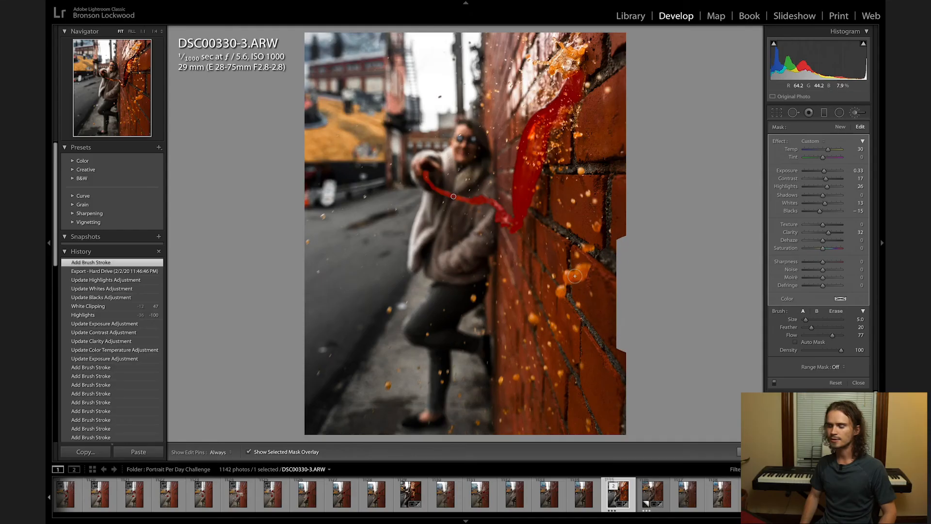
Toggle the edit pins in DSC00330-3.ARW and extend the brush mask over droplets on the brick wall, enlarging the brush to 3.0.
key("h")
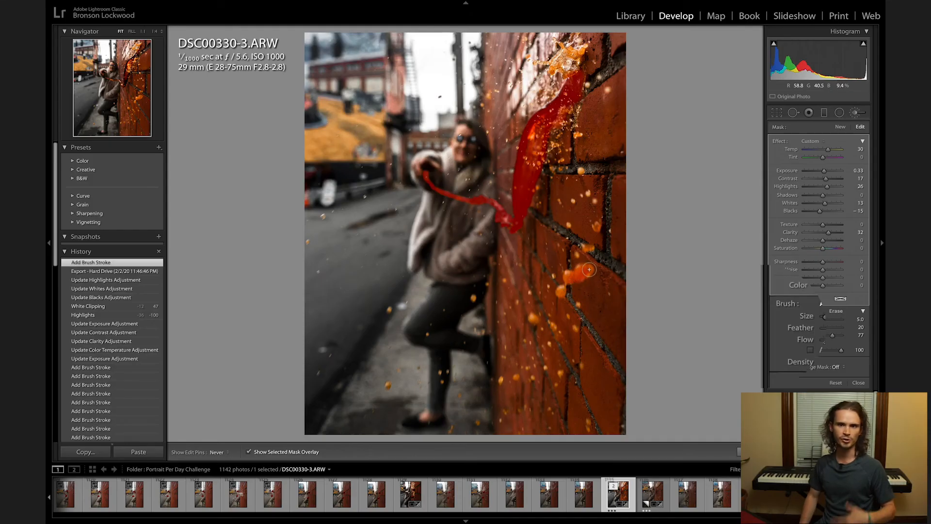
key("h")
left_click(570, 278)
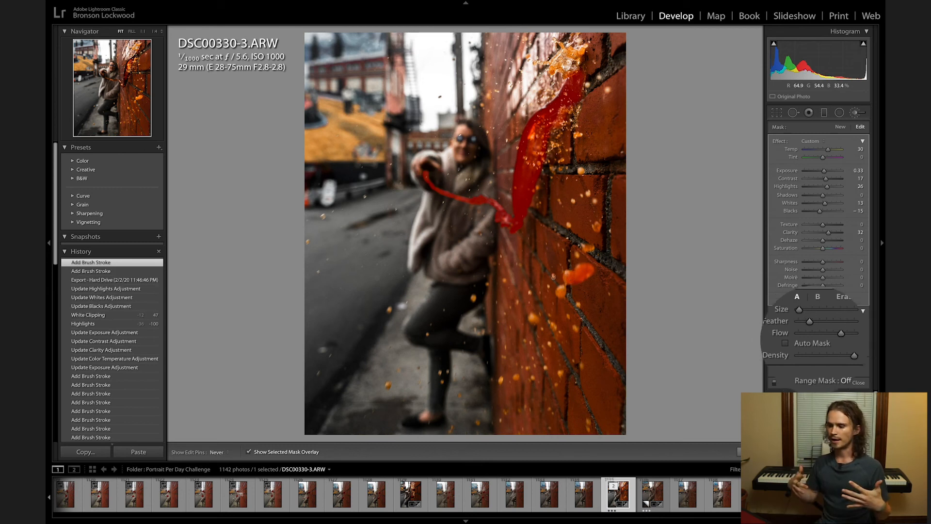
left_click(567, 226)
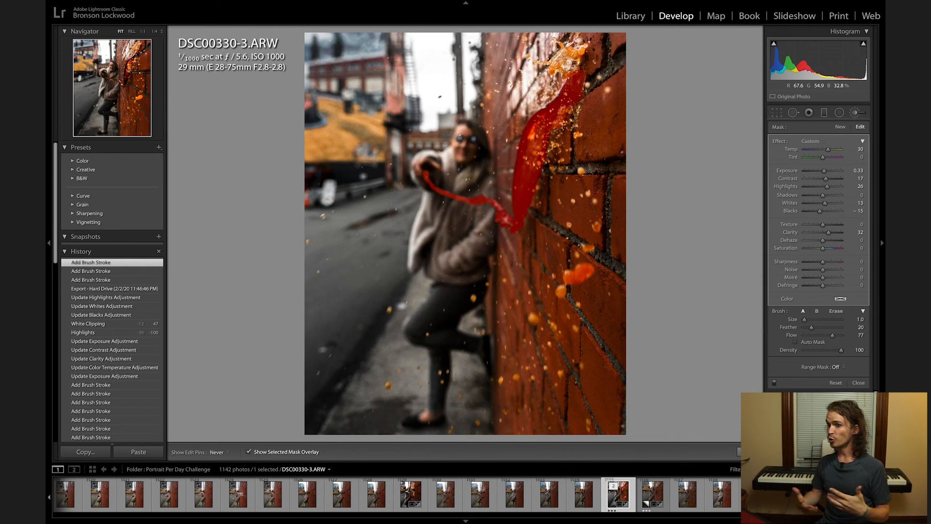
key("bracketright")
left_click(453, 196)
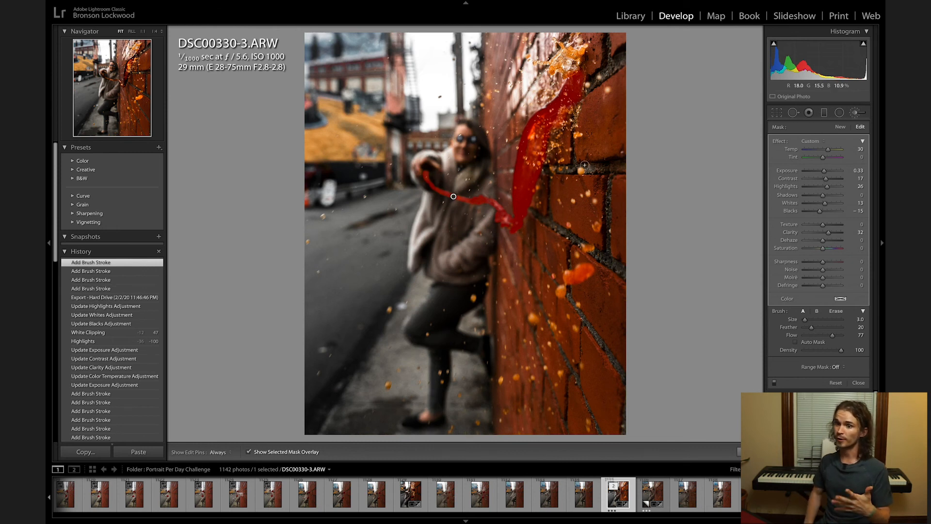
Toggle the edit pins and extend the mask over the wall droplets and upper splash, using brush size 2.0 and feather 55.
key("h")
left_click(581, 171)
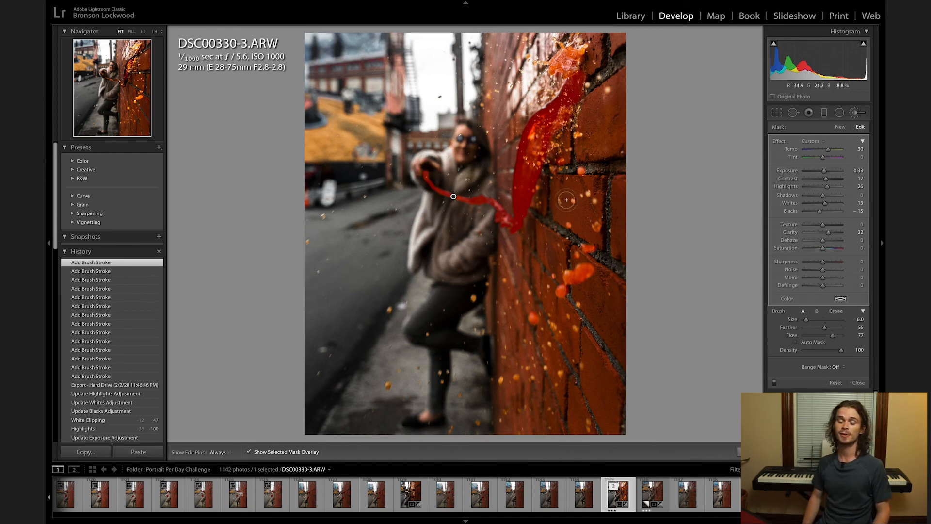
key("h")
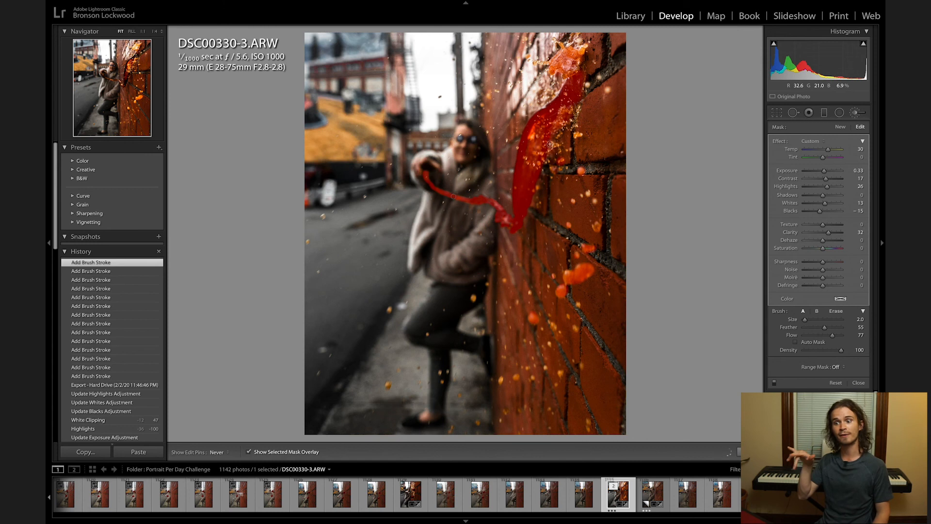
mouse_move(556, 135)
left_mouse_down()
mouse_move(573, 136)
mouse_move(577, 94)
left_mouse_up()
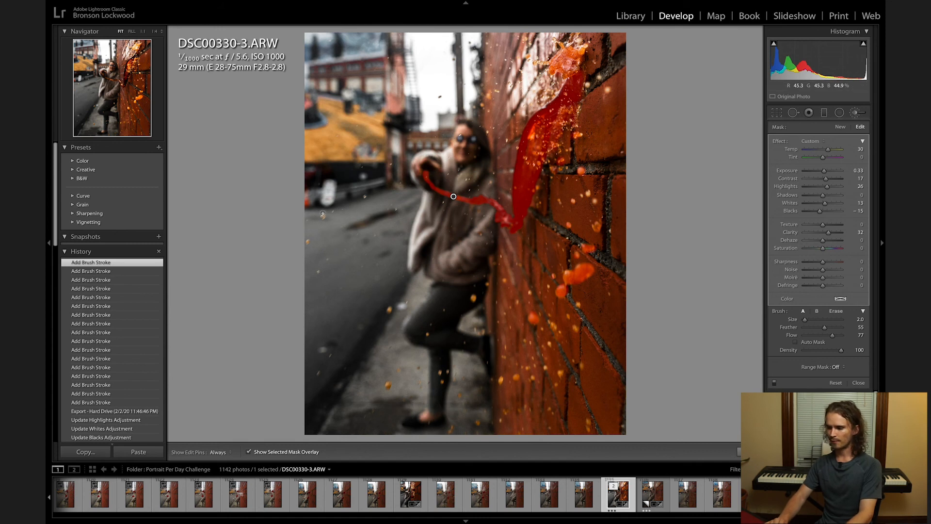
Paint the brush mask over the small droplets in front of the street, the pavement and the woman's legs.
left_click(323, 217)
left_click(308, 242)
left_click(389, 309)
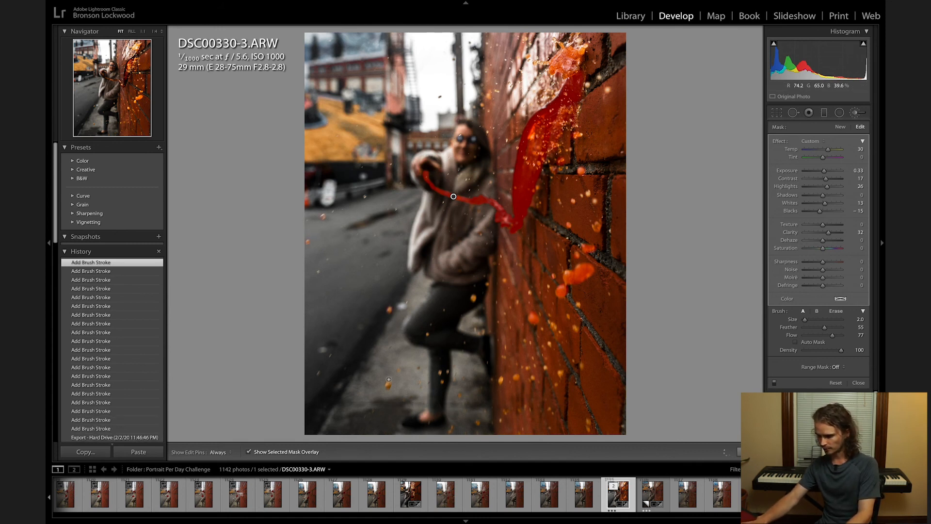
left_click(387, 386)
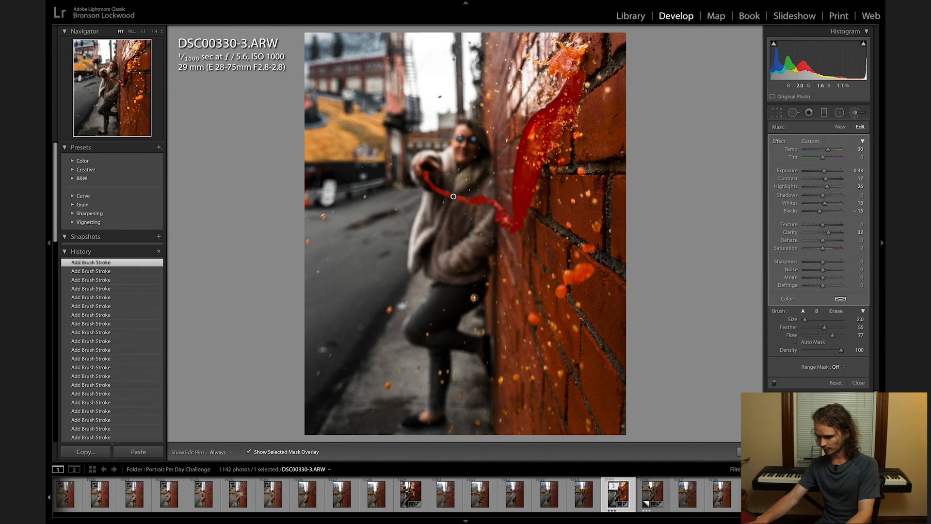
left_click(473, 298)
left_click(440, 372)
left_click(442, 383)
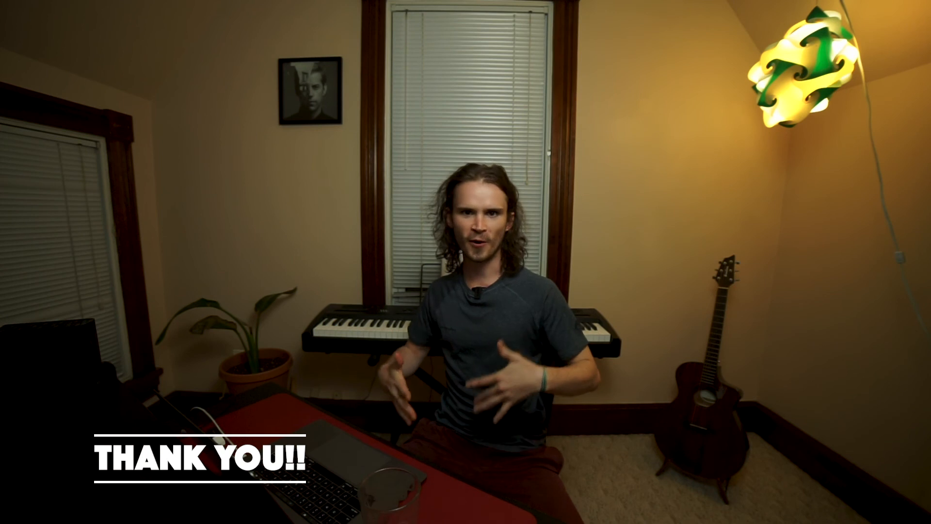